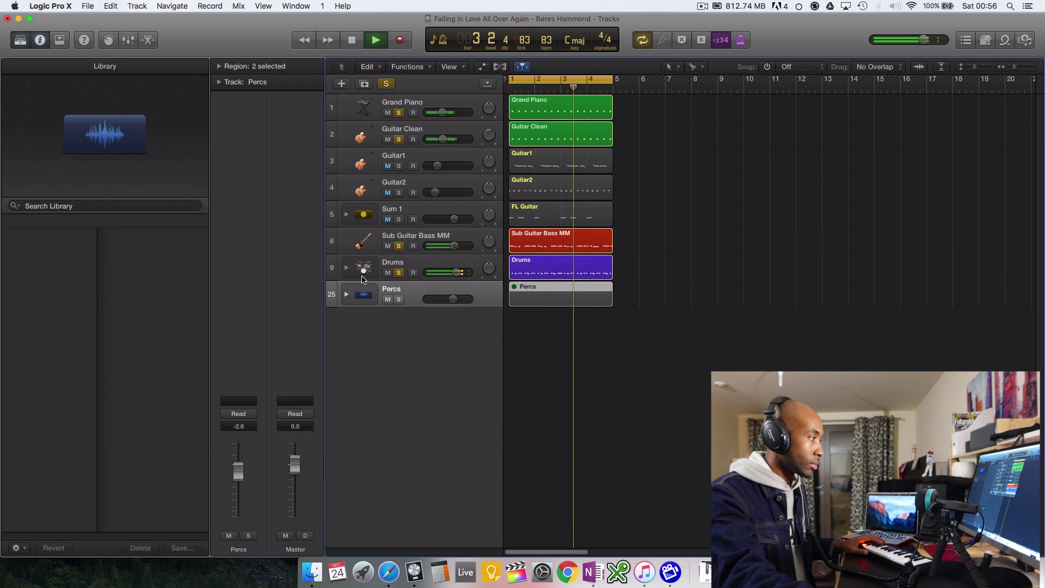
# In the Drums stack, set the Snare Top's Bus 2 echo send to -24.0, collapsing the stack once done.
pyautogui.click(346, 268)
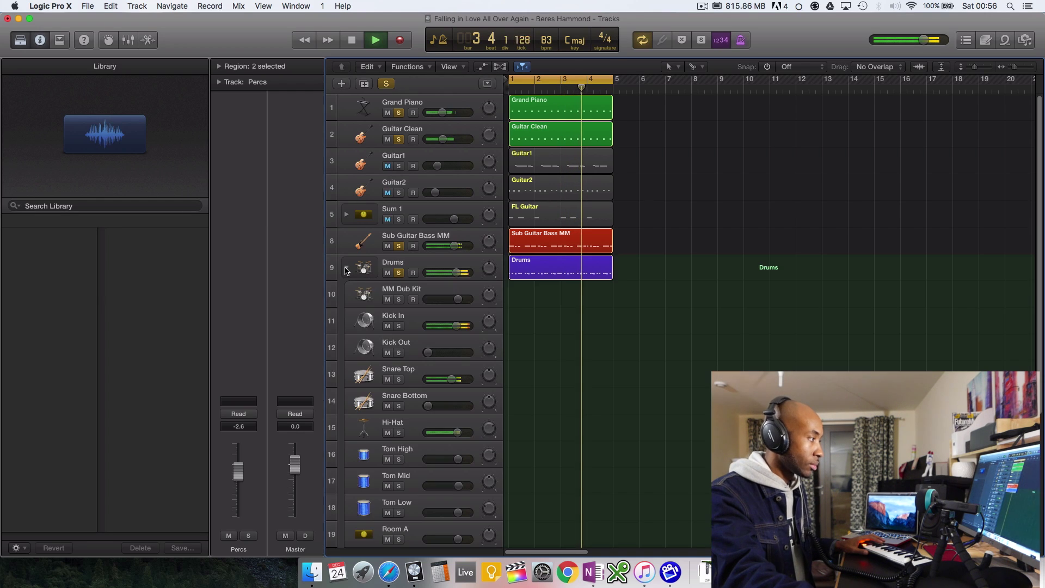
pyautogui.click(411, 378)
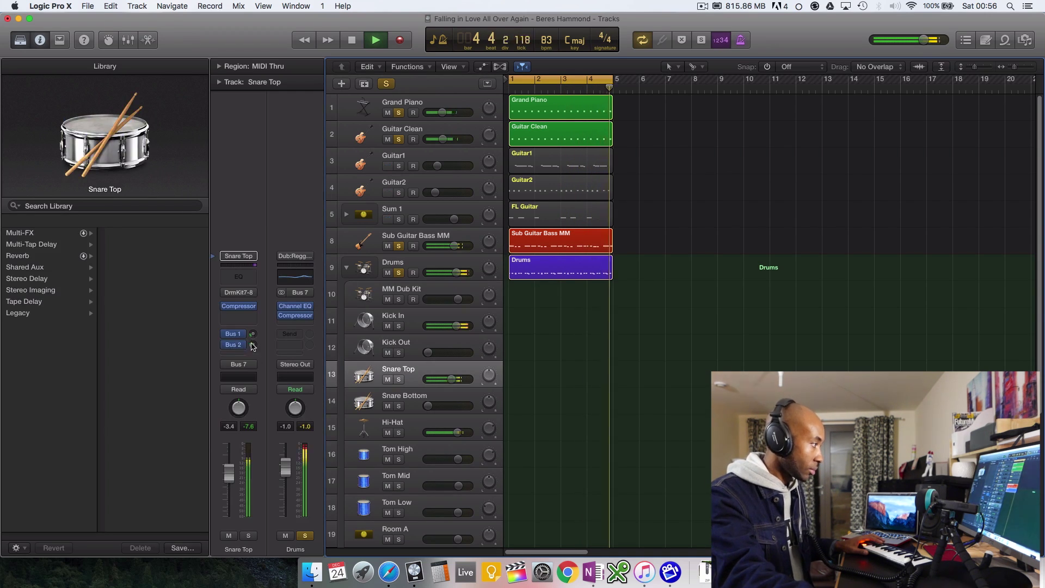
pyautogui.moveTo(253, 352); pyautogui.dragTo(261, 357)
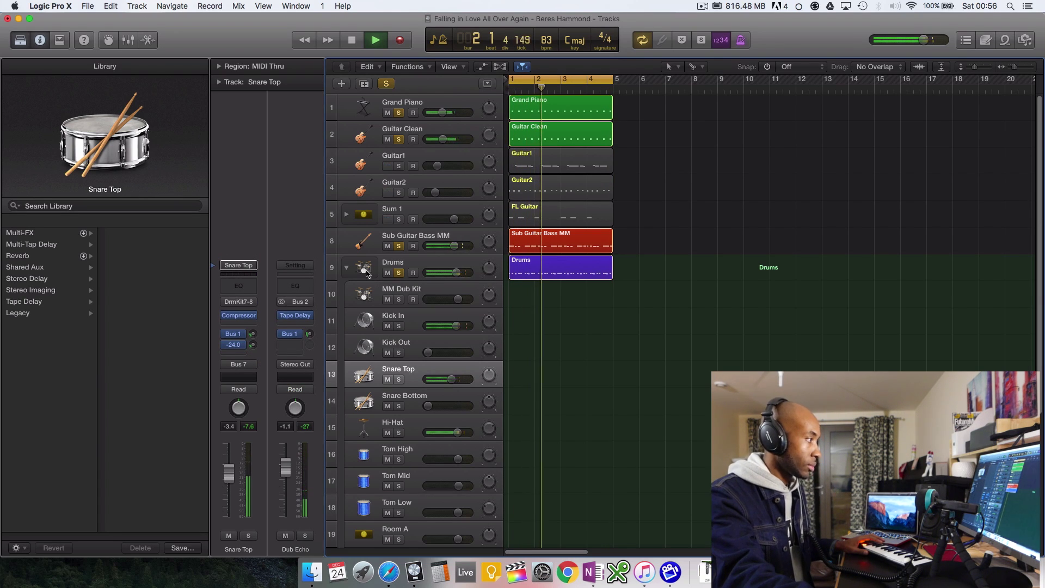
pyautogui.click(347, 269)
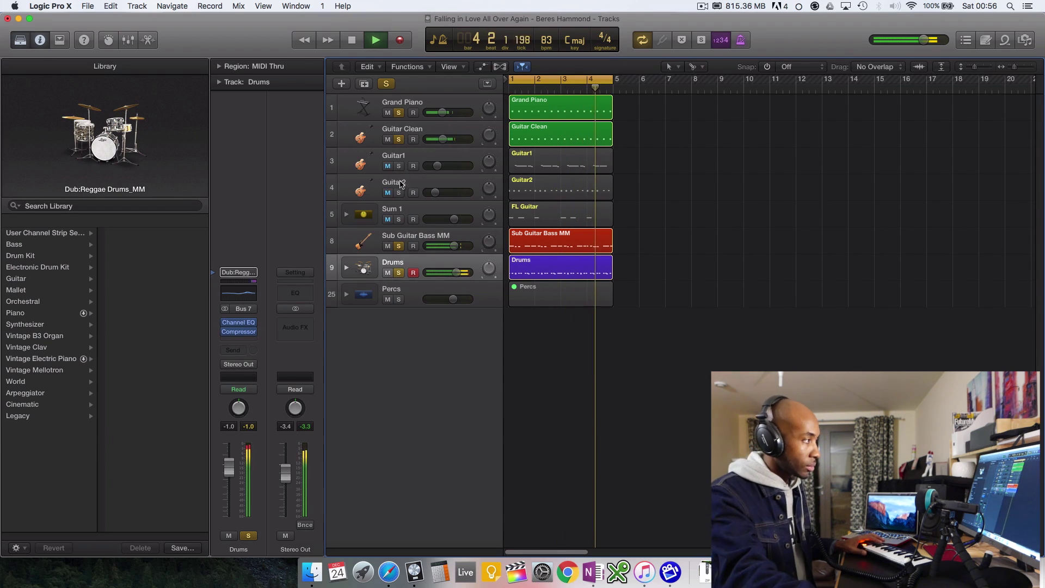
# Bring in Guitar1 and swap it for Guitar2 using solo, dropping Sub Guitar Bass MM out and back in.
pyautogui.click(399, 166)
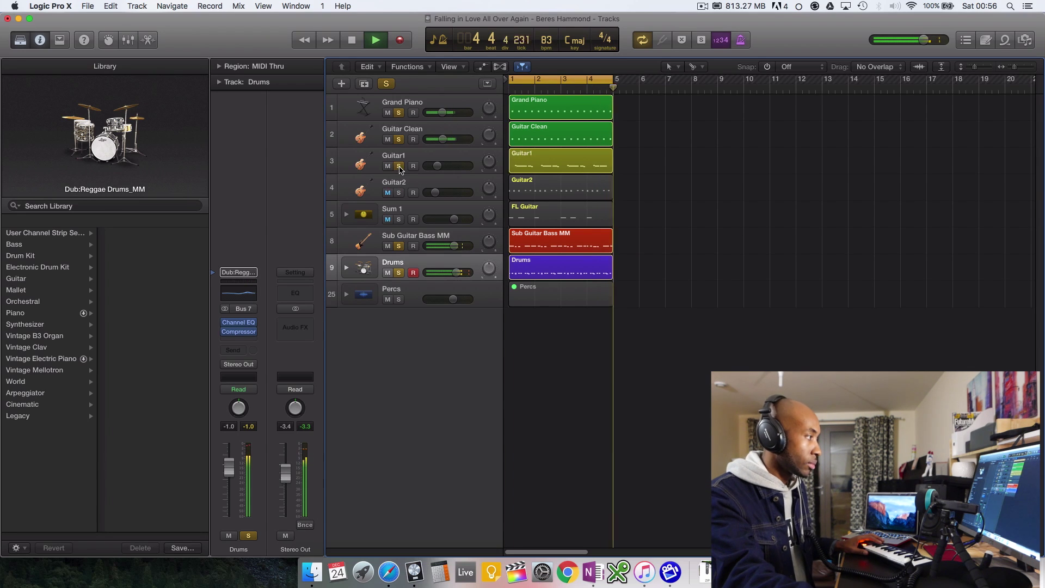
pyautogui.click(399, 247)
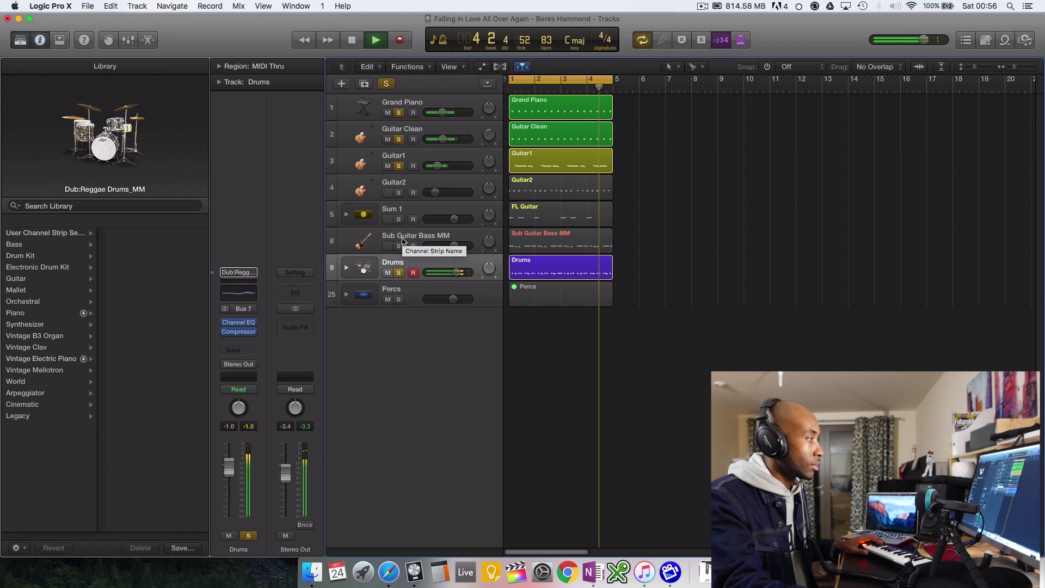
pyautogui.click(399, 192)
pyautogui.click(398, 166)
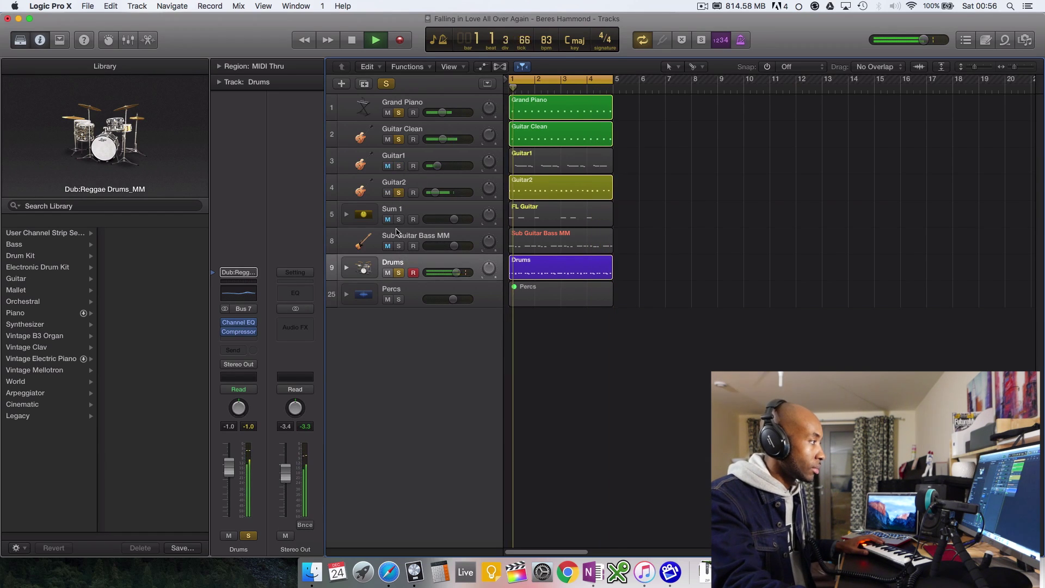
pyautogui.click(398, 246)
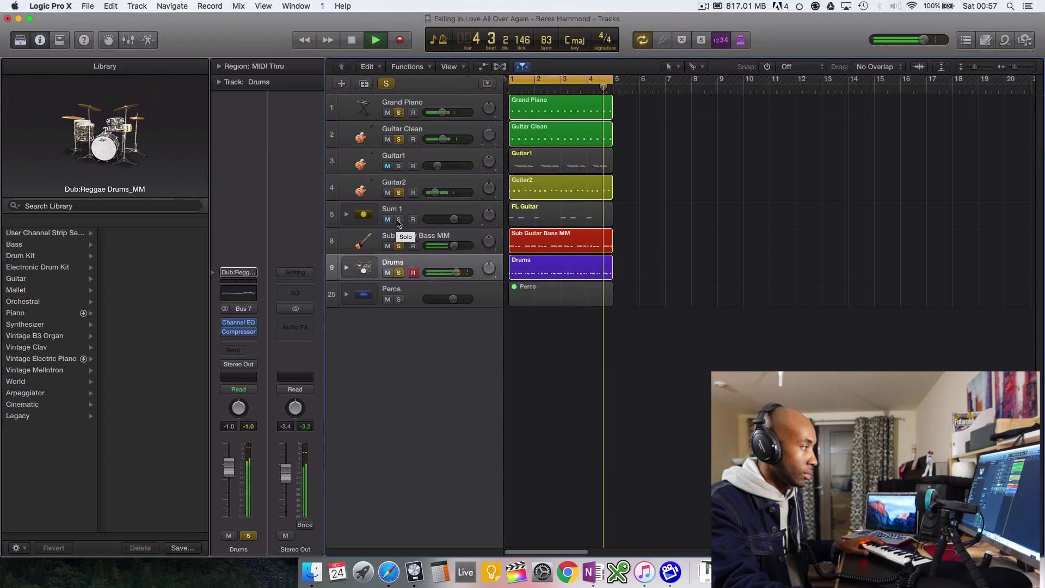
# Switch Sum 1's solo on, off and on again during playback, leaving it soloed in place of Guitar2.
pyautogui.click(399, 220)
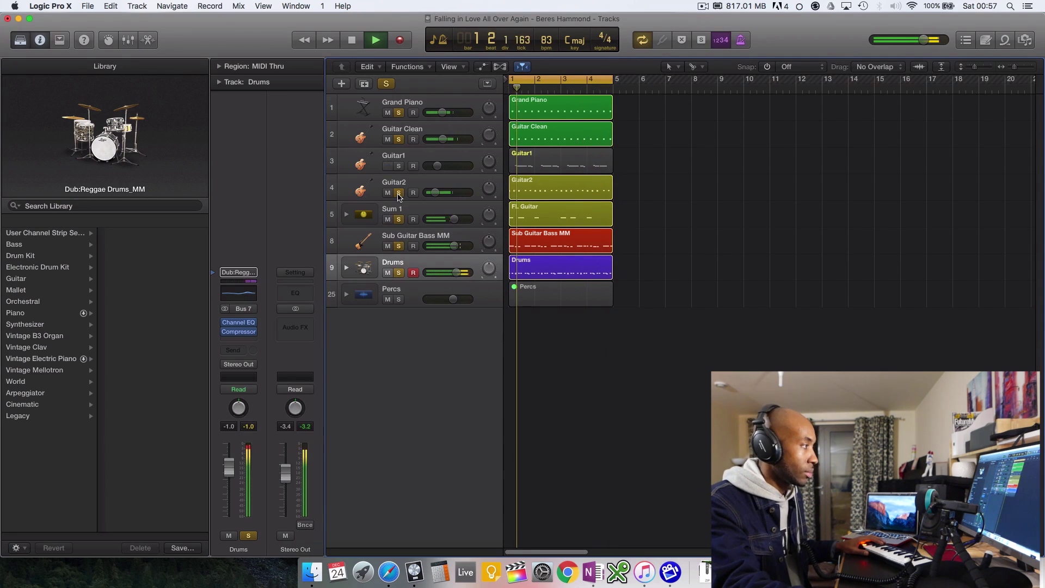
pyautogui.click(399, 220)
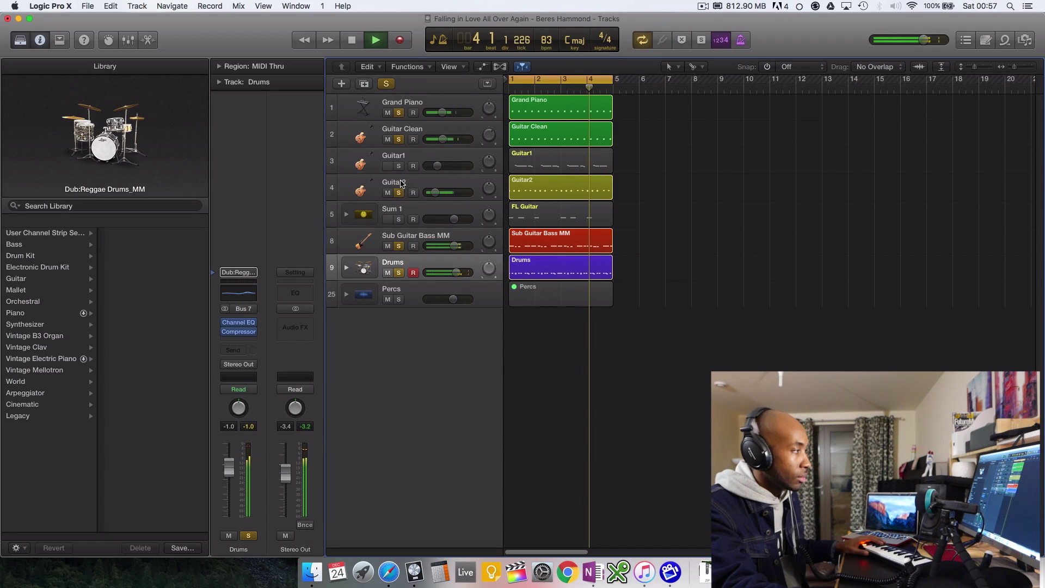
pyautogui.click(399, 220)
pyautogui.click(398, 192)
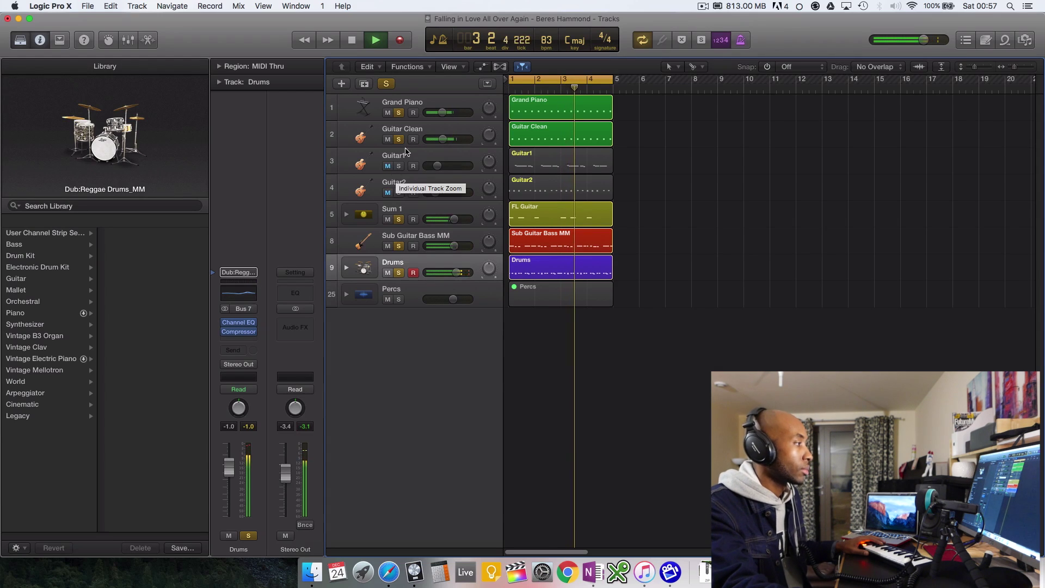
# Strip the mix down to soloed Drums by unsoloing the bass, Sum 1, Guitar2, Grand Piano and Guitar Clean.
pyautogui.click(399, 246)
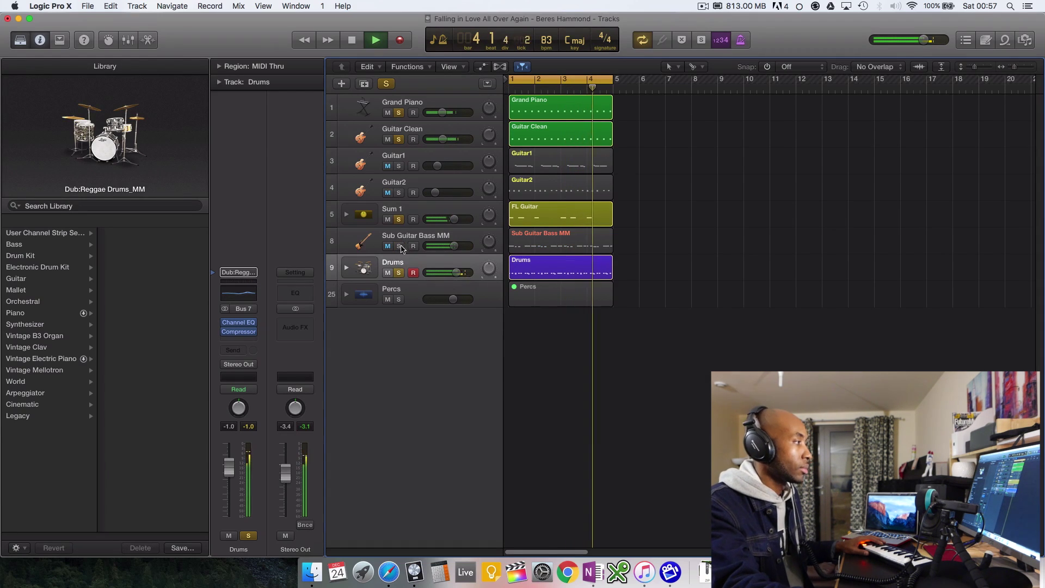
pyautogui.click(399, 219)
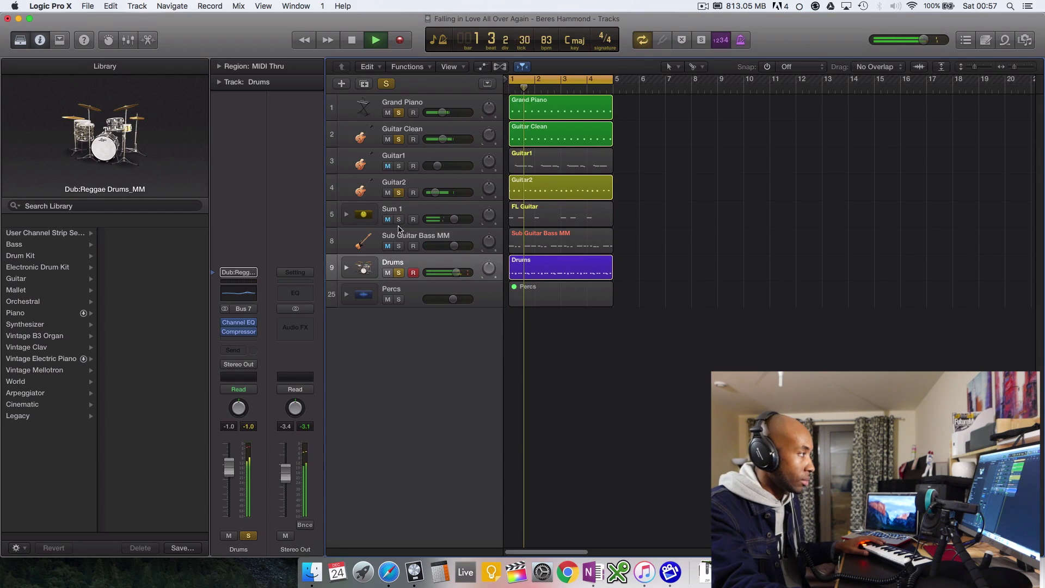
pyautogui.click(398, 192)
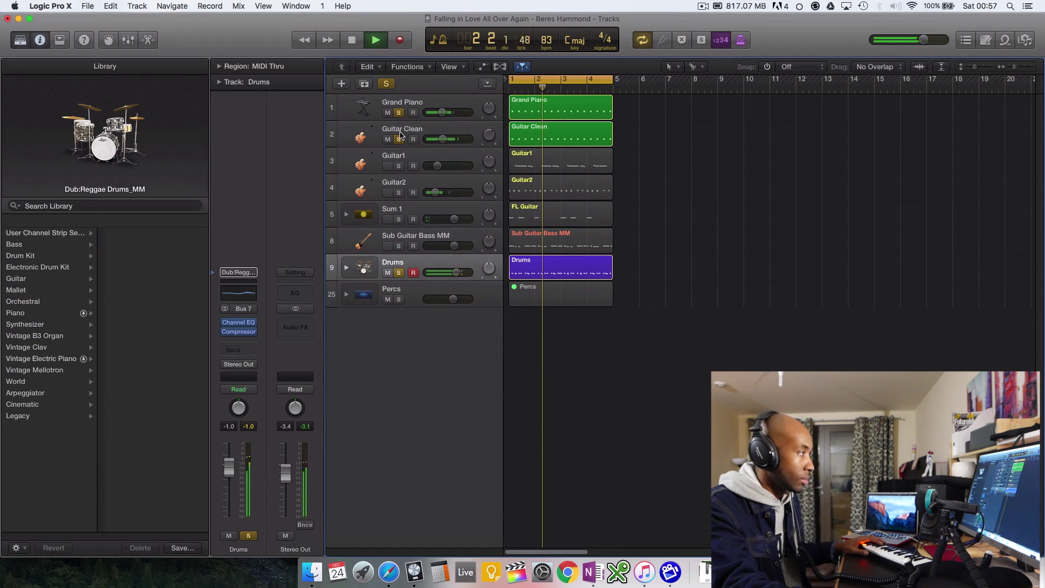
pyautogui.click(399, 113)
pyautogui.click(399, 140)
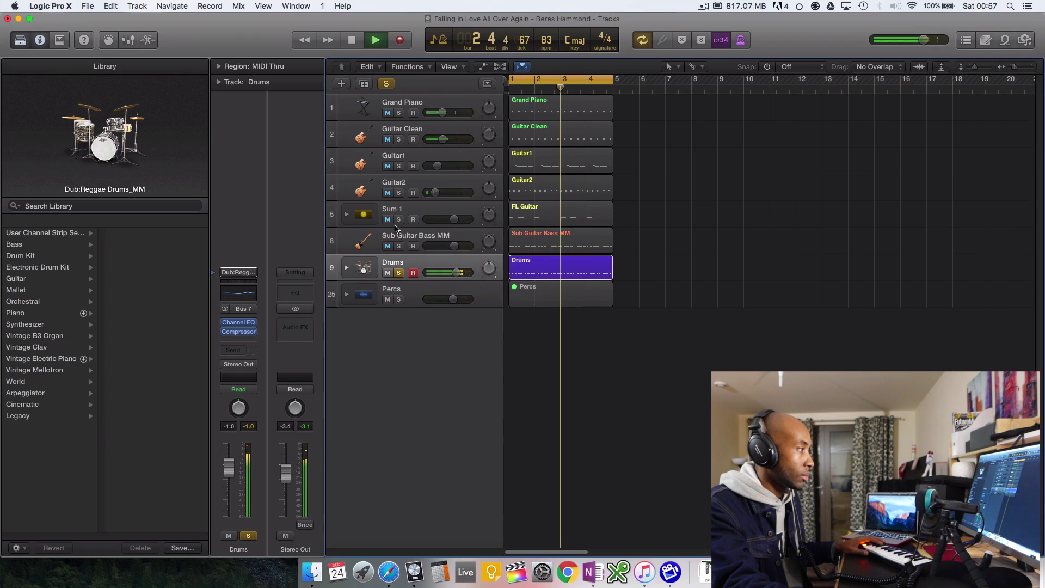
# Solo Sub Guitar Bass MM with the Drums and bring Sum 1 in for a brief solo burst.
pyautogui.click(399, 245)
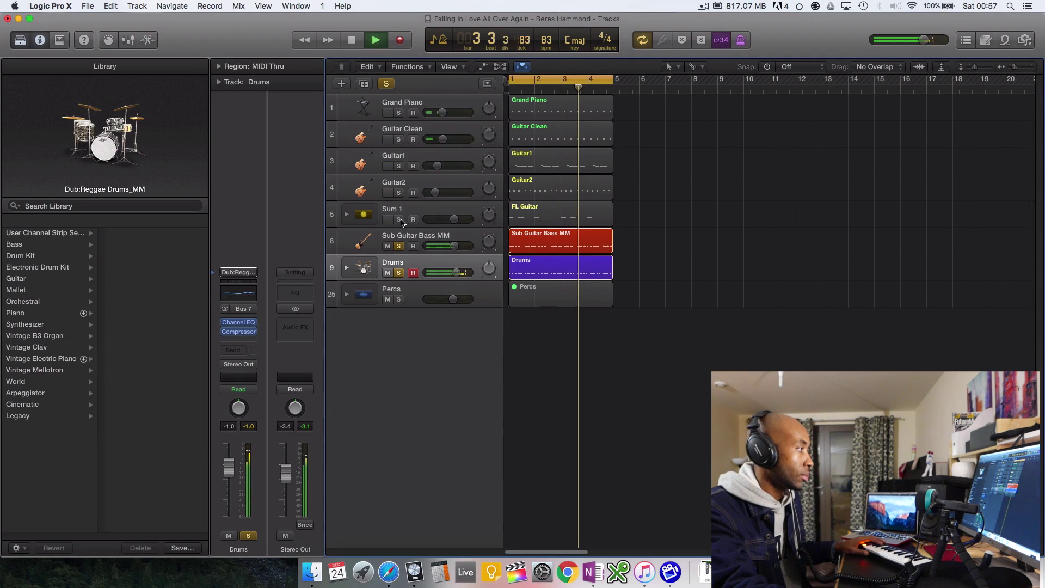
pyautogui.click(400, 219)
pyautogui.click(398, 221)
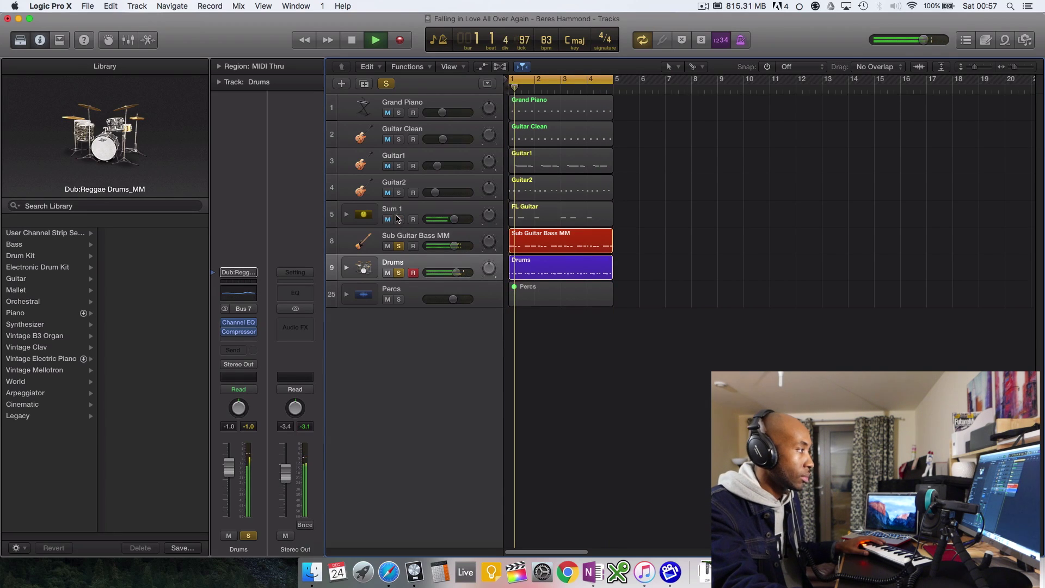
# Raise Guitar Clean's Bus 2 echo send and solo the track briefly to throw a short hit into the delay.
pyautogui.click(387, 143)
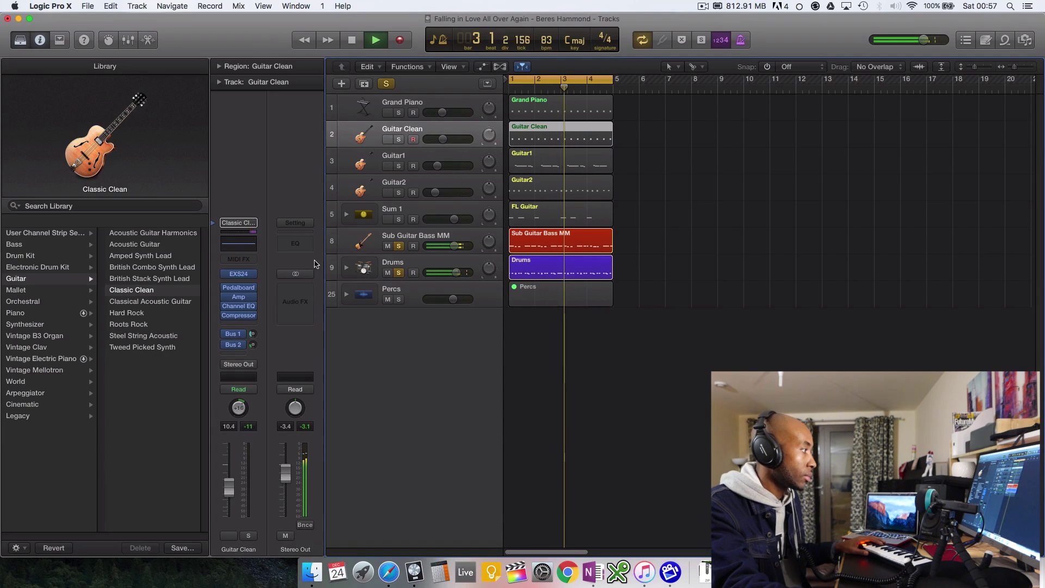
pyautogui.moveTo(252, 346); pyautogui.dragTo(283, 211)
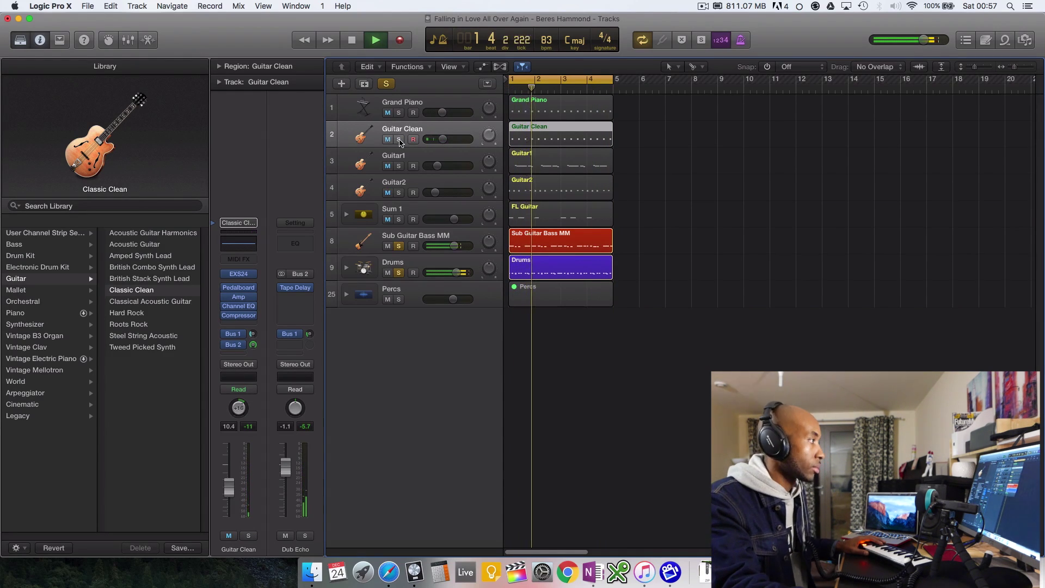
pyautogui.click(399, 140)
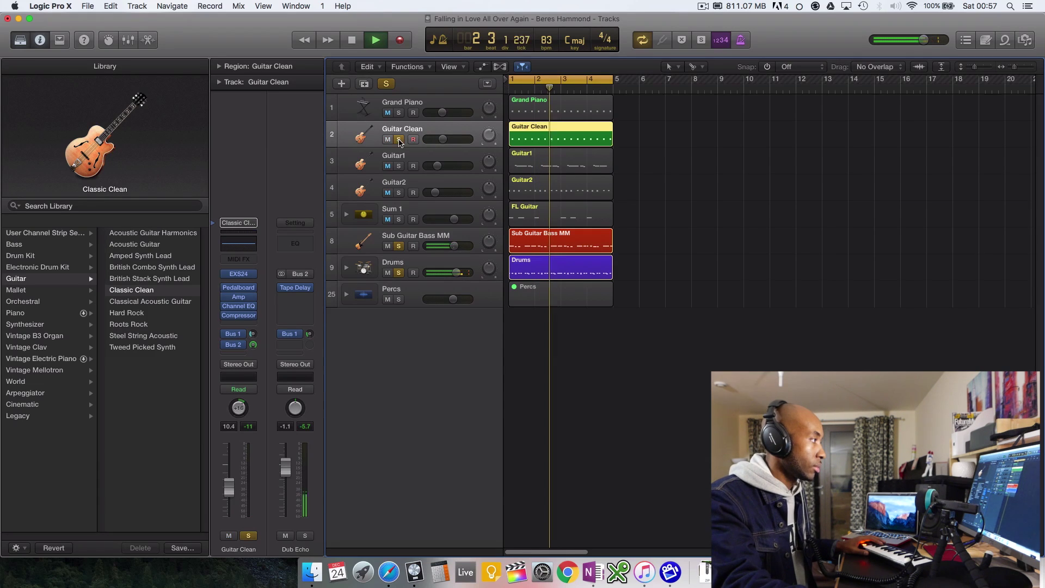
pyautogui.click(399, 140)
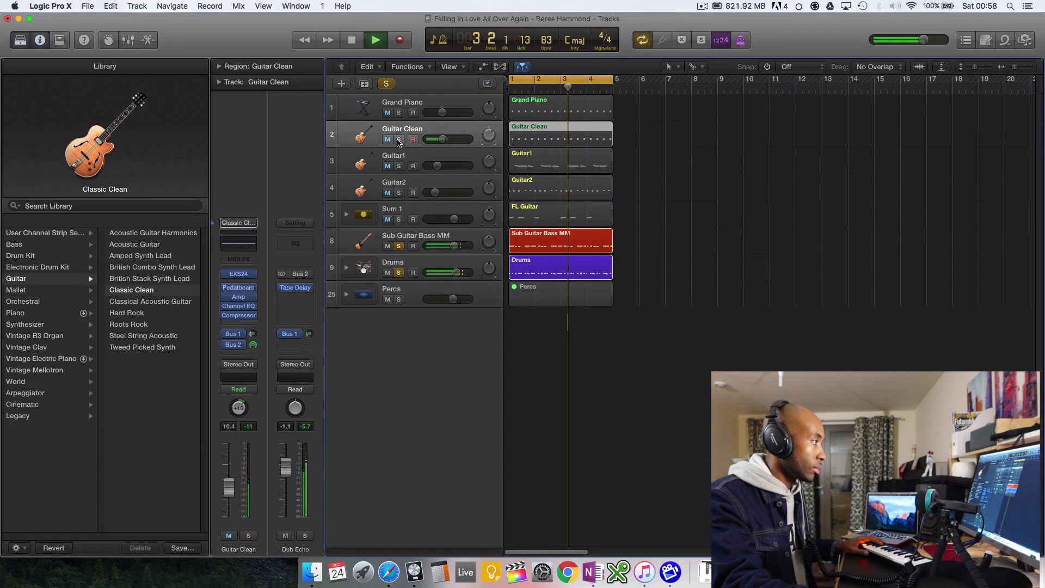
# Lower Guitar Clean's Bus 2 send, raise its Bus 1 reverb send to +6.0, and solo the track in short bursts.
pyautogui.click(387, 140)
pyautogui.moveTo(254, 345); pyautogui.dragTo(304, 190)
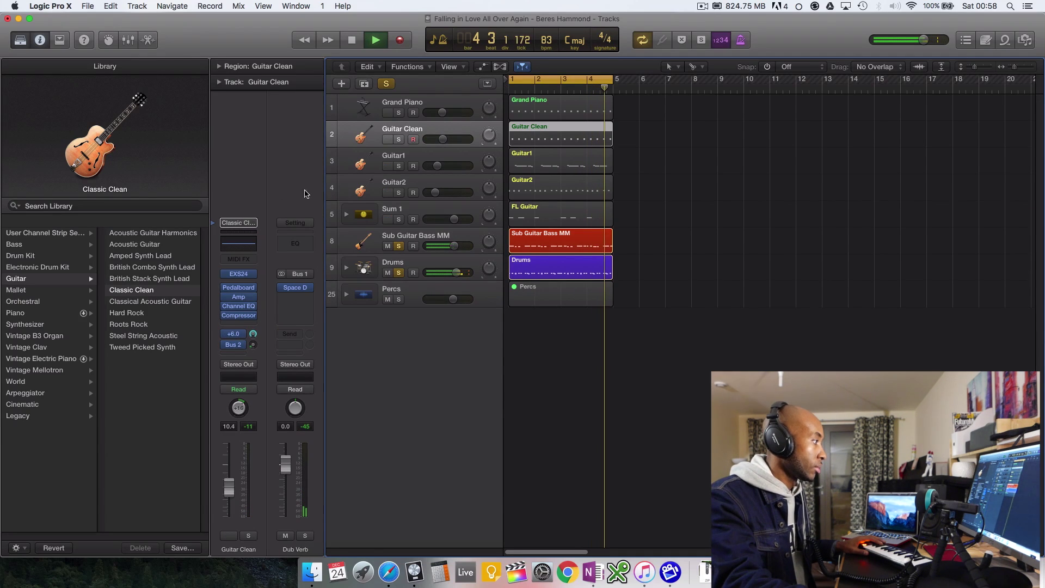
pyautogui.click(399, 139)
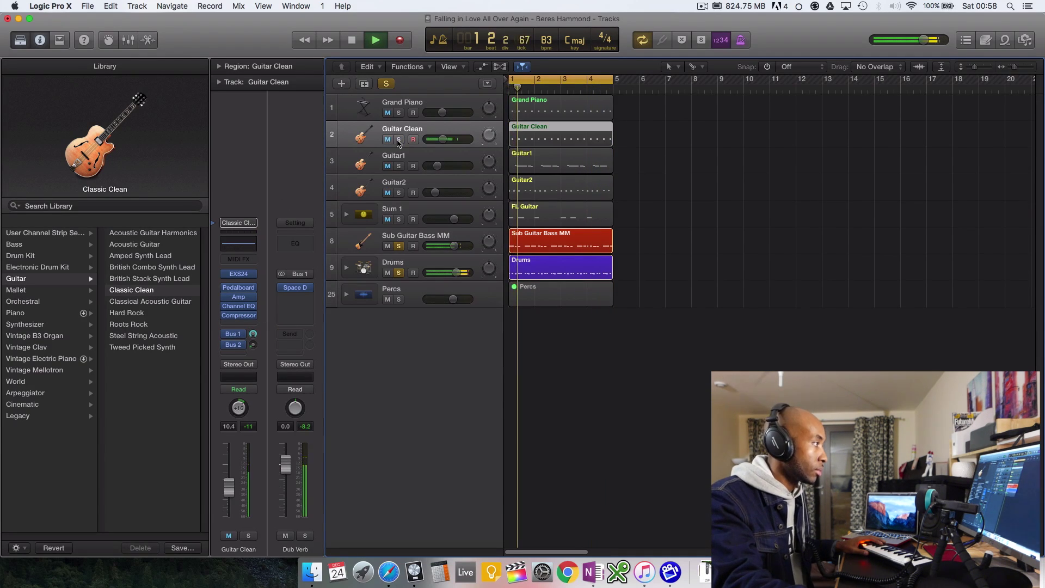
pyautogui.click(399, 139)
pyautogui.click(387, 139)
# Set Guitar Clean's Bus 1 send to -3.5, solo Grand Piano, and bring Guitar Clean in for a brief solo hit.
pyautogui.moveTo(253, 333); pyautogui.dragTo(253, 343)
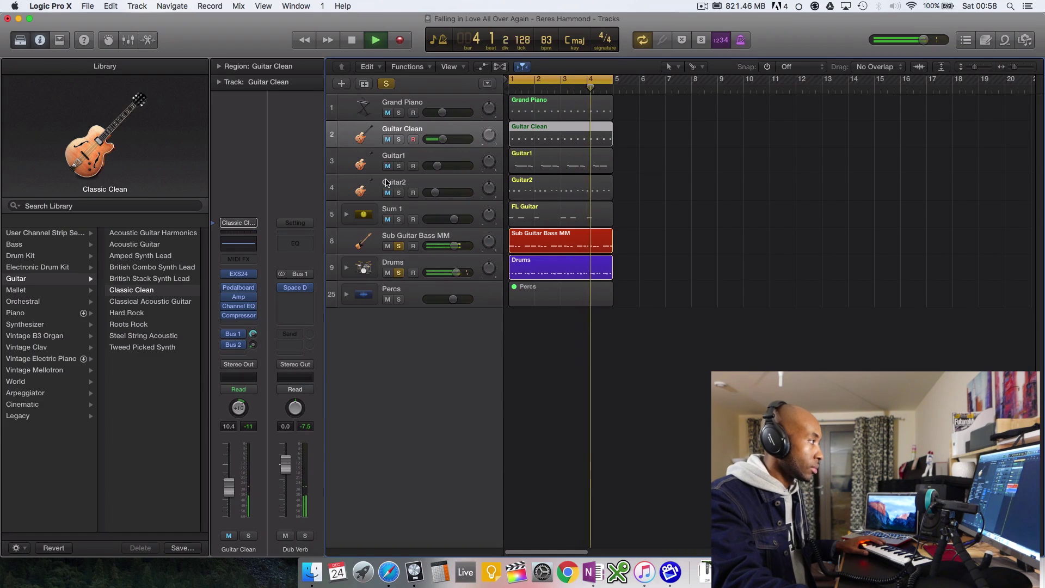
pyautogui.moveTo(253, 334); pyautogui.dragTo(253, 339)
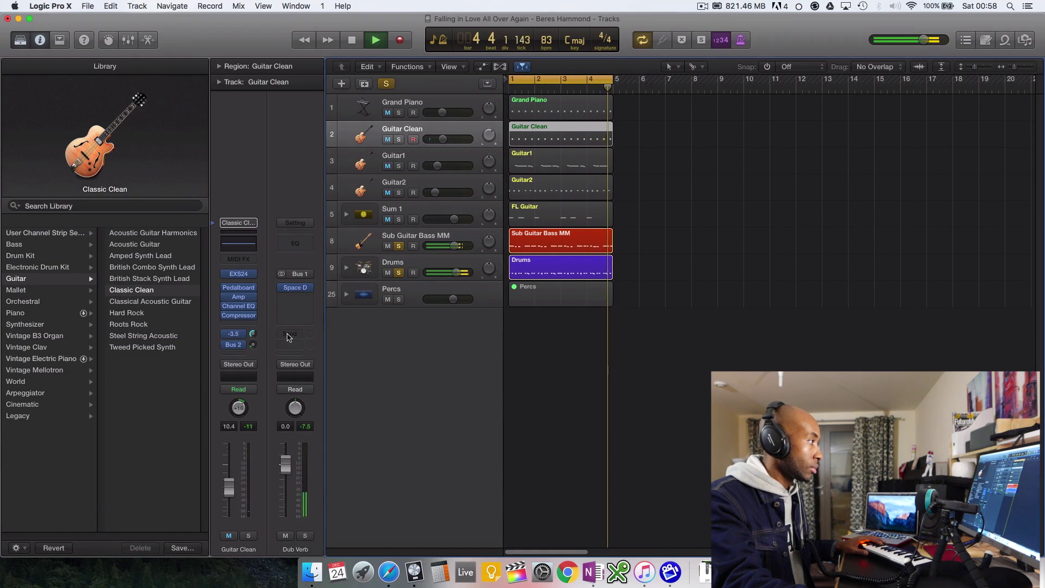
pyautogui.click(398, 113)
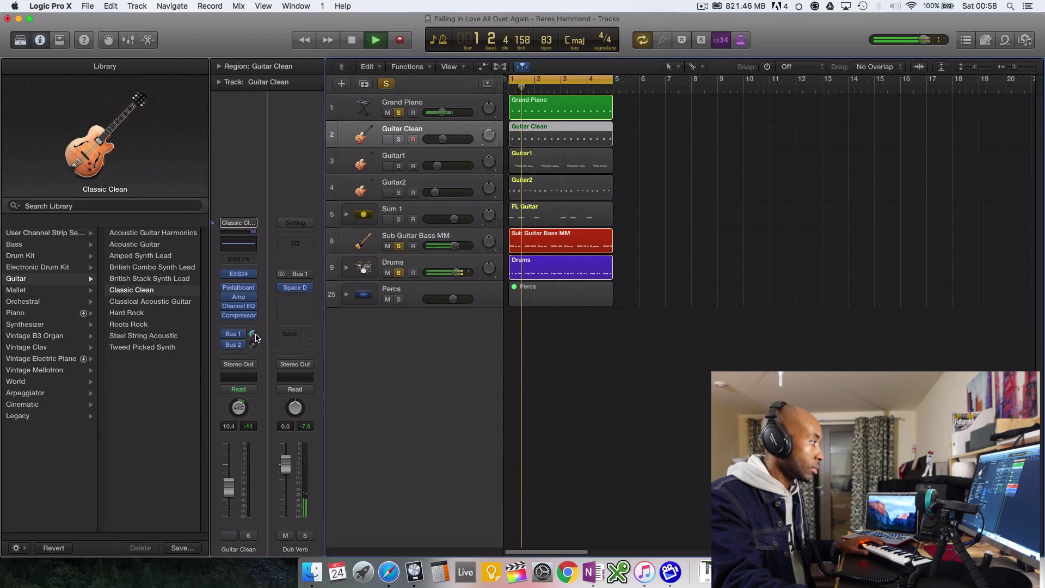
pyautogui.click(399, 141)
pyautogui.click(399, 141)
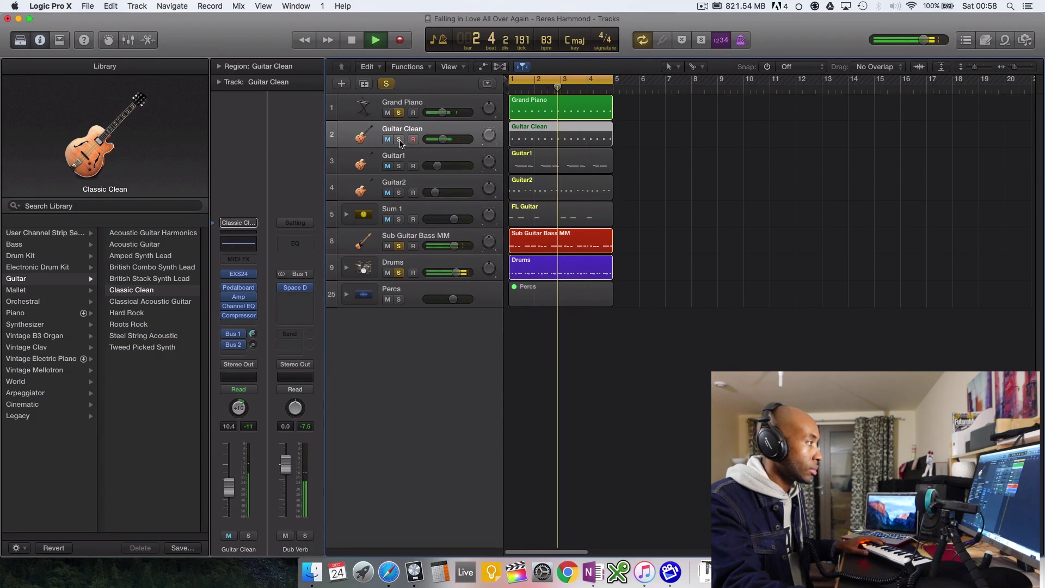
# Set Guitar Clean's Bus 1 send to -24.5 and Bus 2 send to -39.0, and solo the track again.
pyautogui.moveTo(253, 334); pyautogui.dragTo(253, 347)
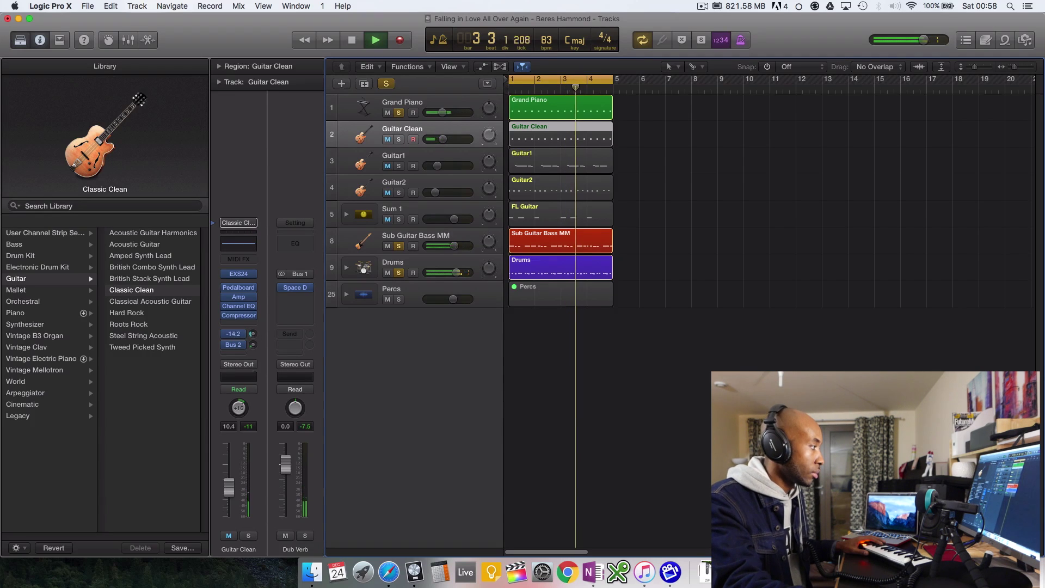
pyautogui.moveTo(259, 384); pyautogui.dragTo(260, 391)
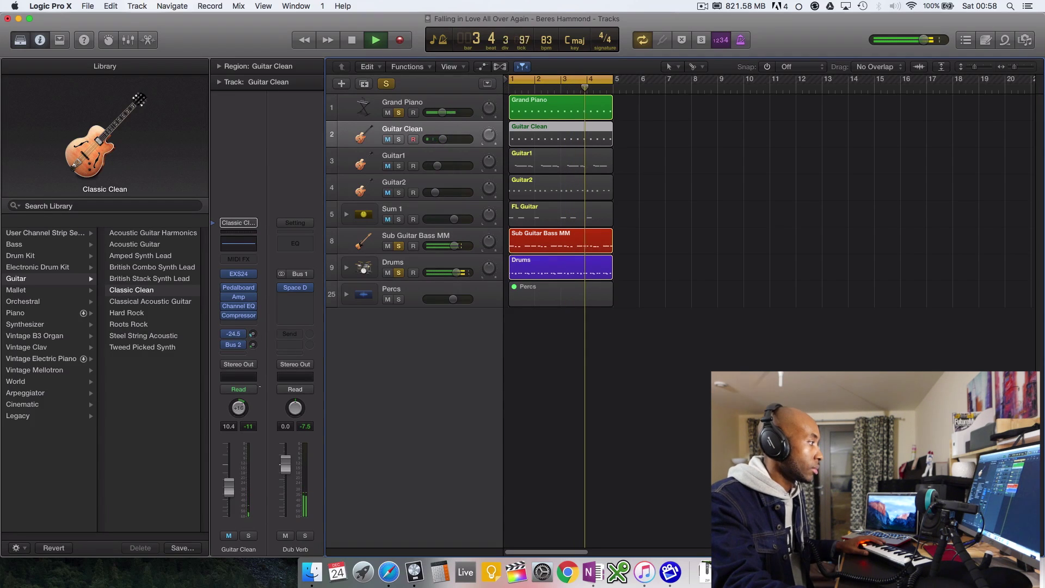
pyautogui.click(399, 140)
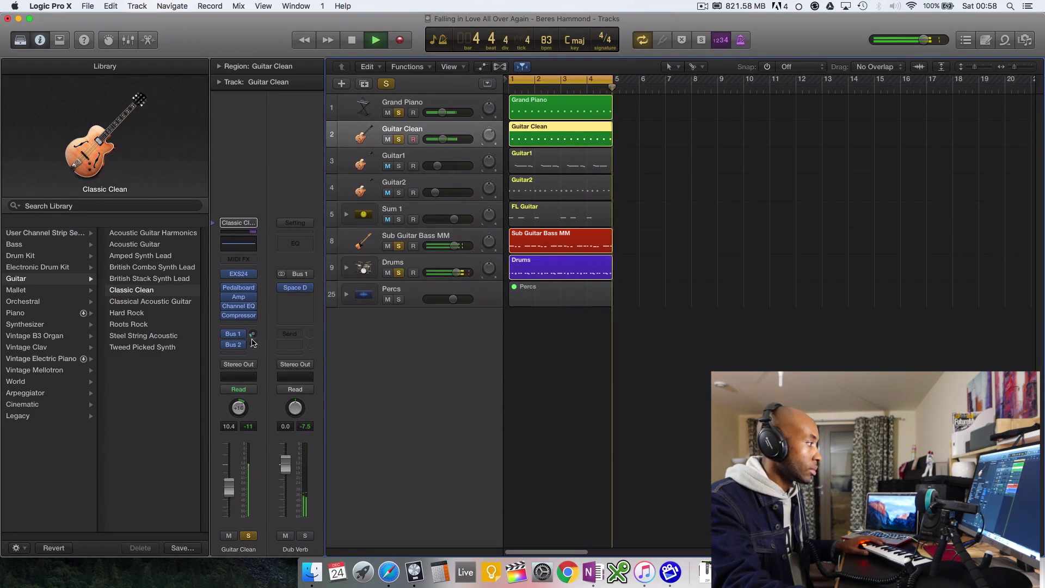
pyautogui.moveTo(253, 345); pyautogui.dragTo(277, 323)
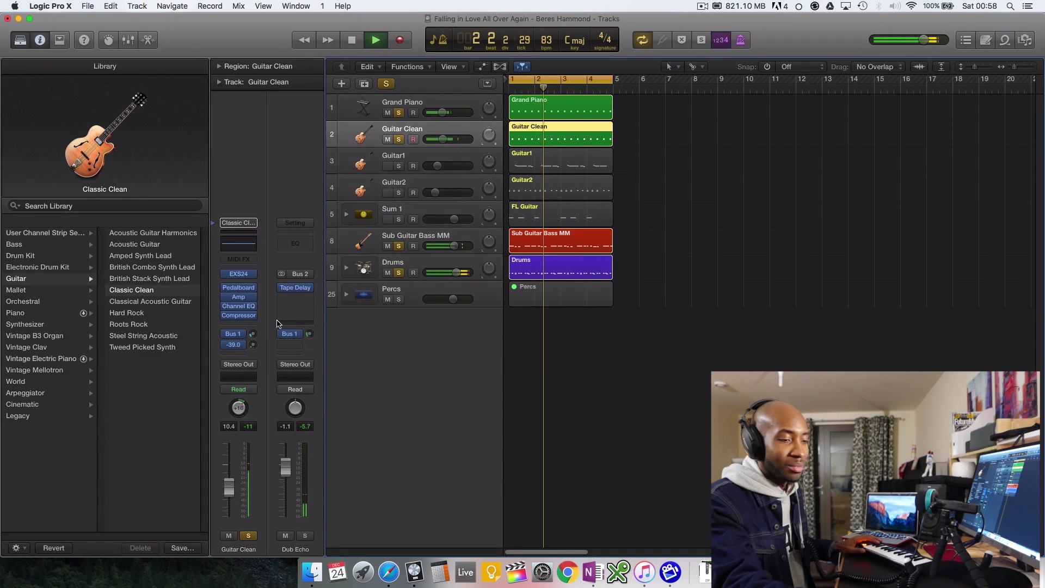
# Stop playback and select the Grand Piano, Guitar Clean and Guitar1 tracks in turn to audition their sounds.
pyautogui.press('space')
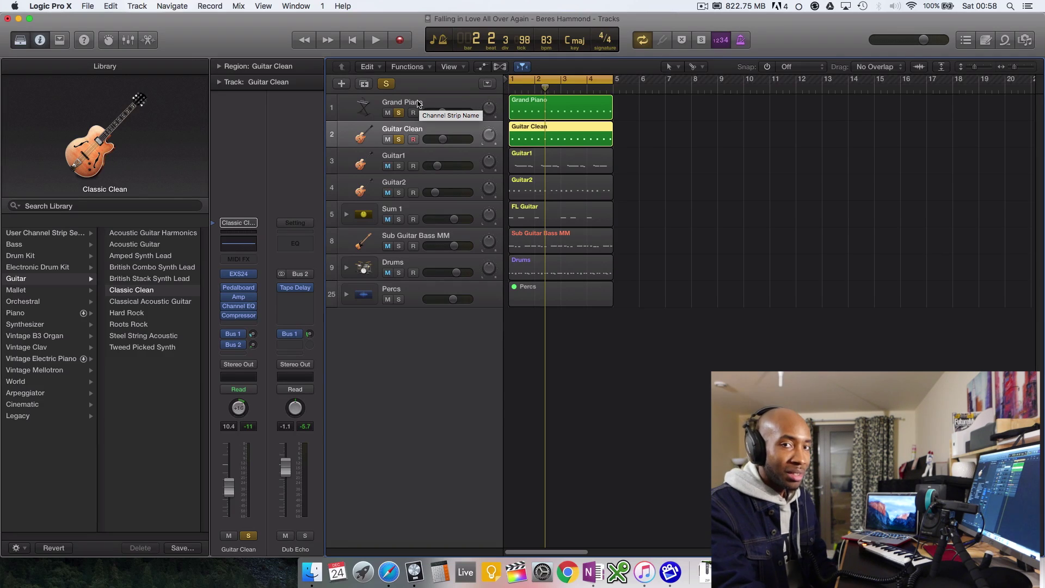
pyautogui.click(420, 101)
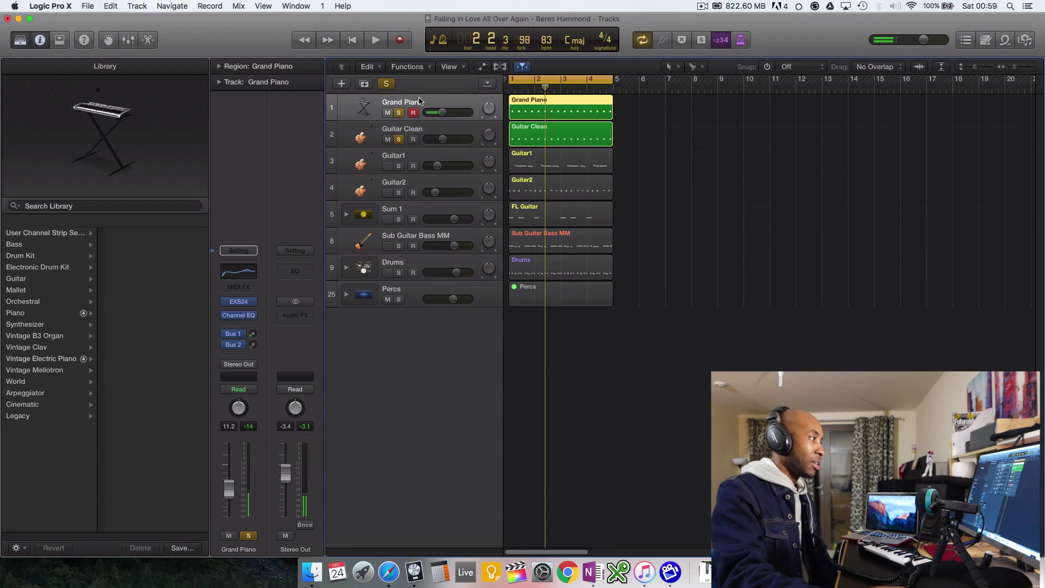
pyautogui.press('Down')
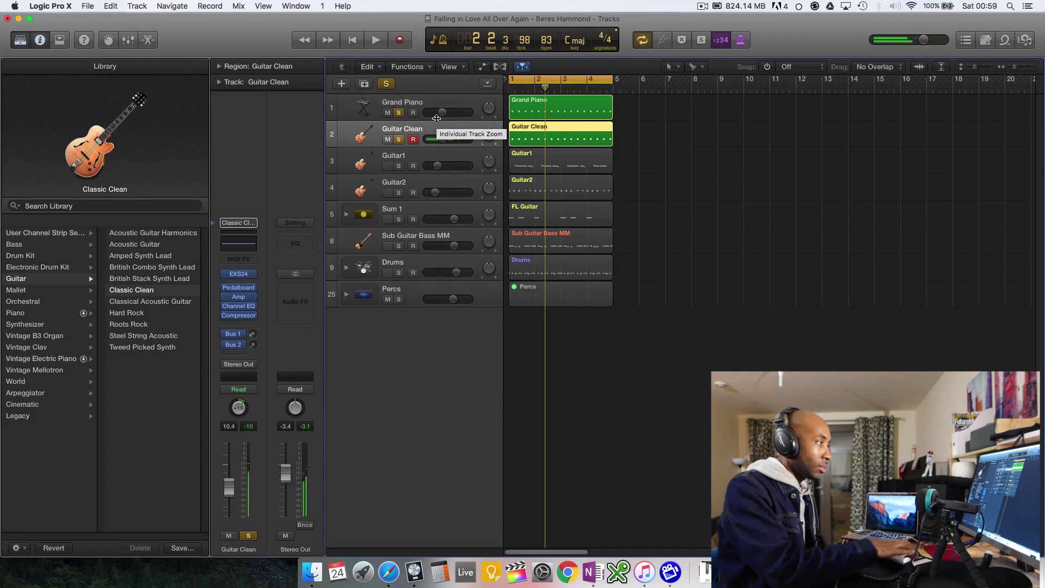
pyautogui.press('Down')
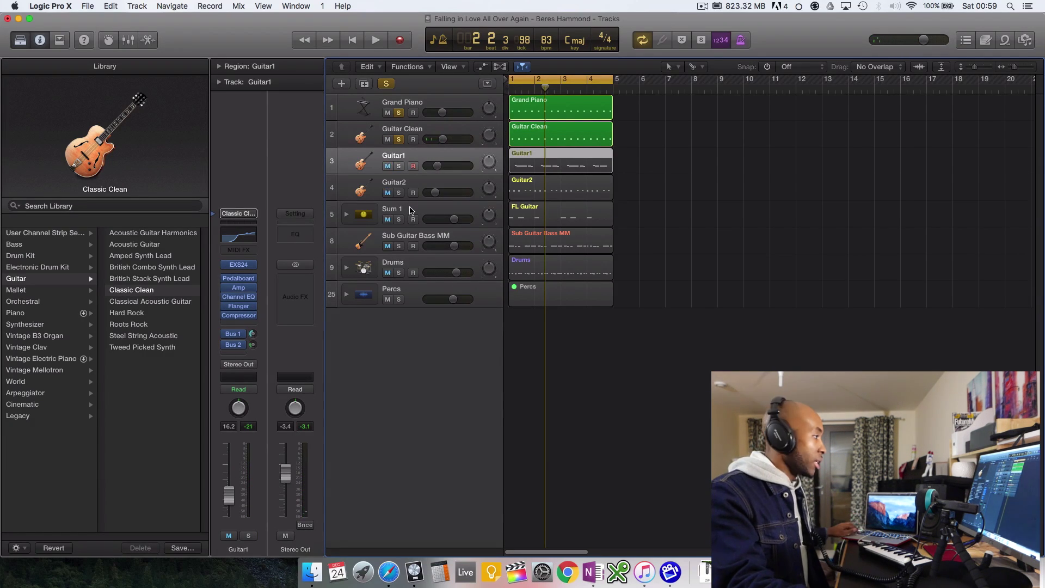
# Clear the solos on Grand Piano and Guitar Clean, and solo the Guitar1 track instead.
pyautogui.keyDown('shift'); pyautogui.click(411, 210); pyautogui.keyUp('shift')
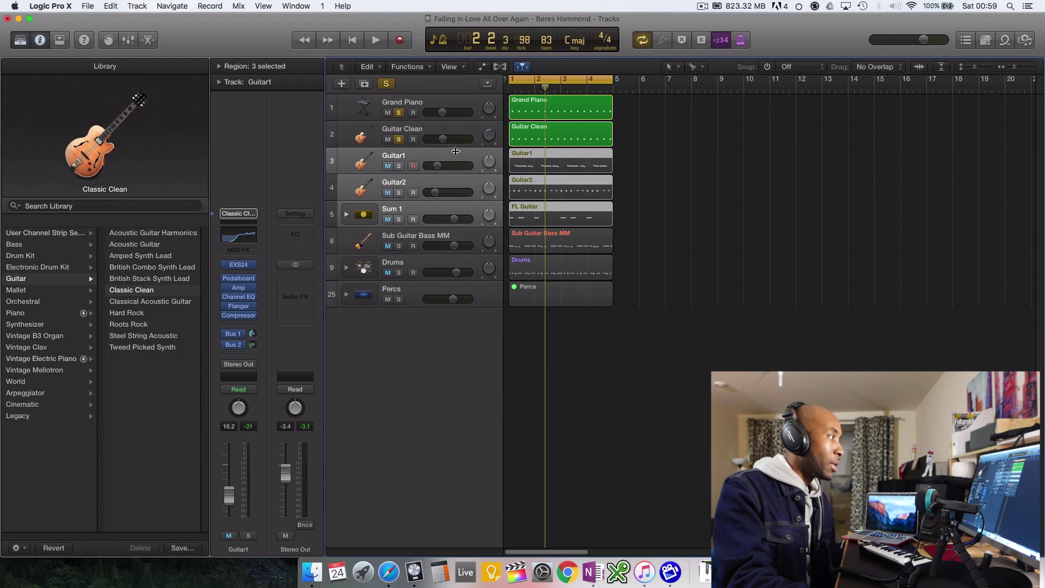
pyautogui.click(397, 113)
pyautogui.click(400, 140)
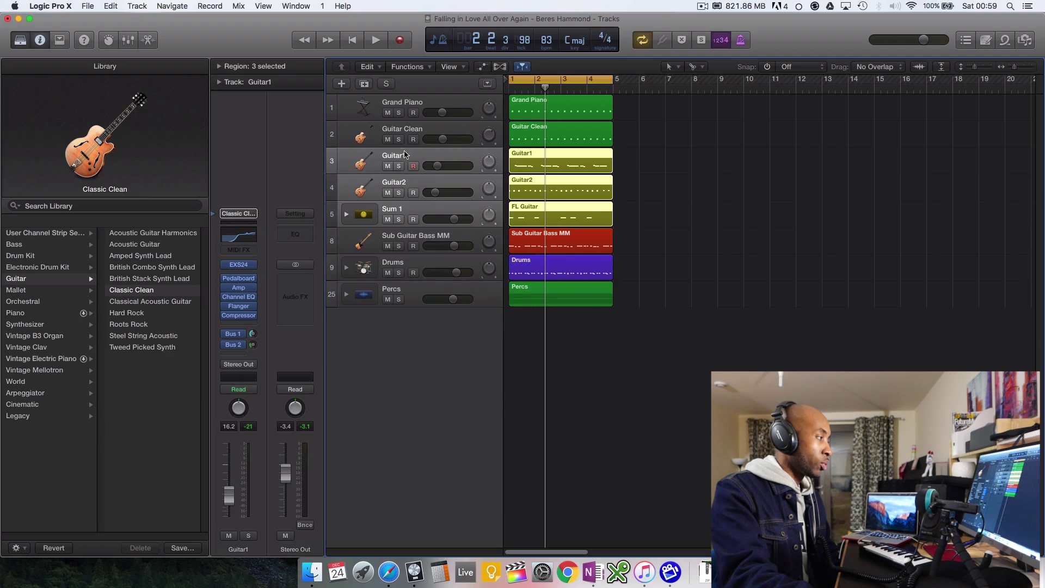
pyautogui.click(404, 155)
pyautogui.click(399, 167)
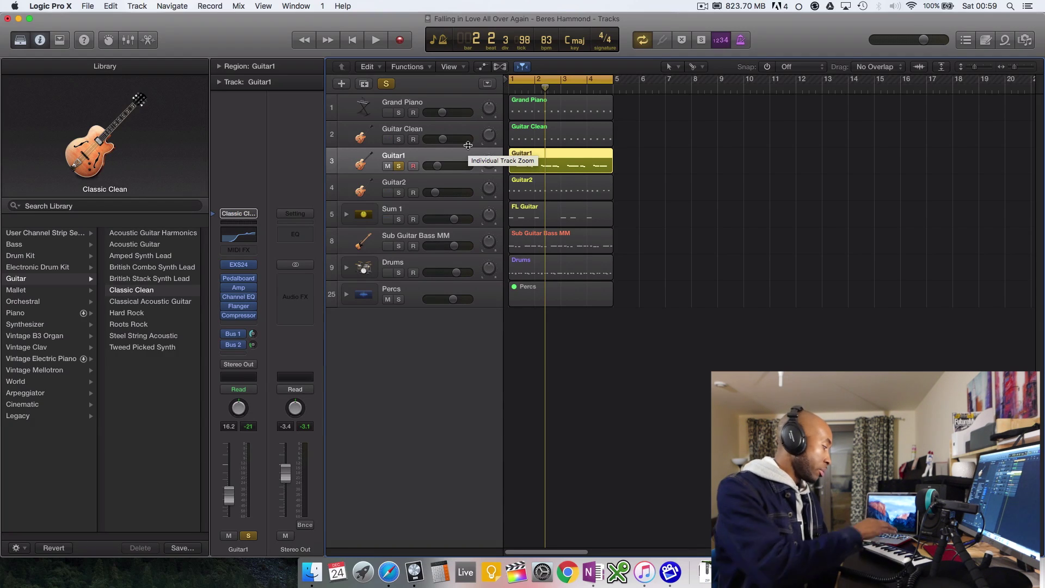
# Play the loop with Guitar1 and solo Sub Guitar Bass MM alongside it, bringing Drums in briefly before stopping playback.
pyautogui.press('space')
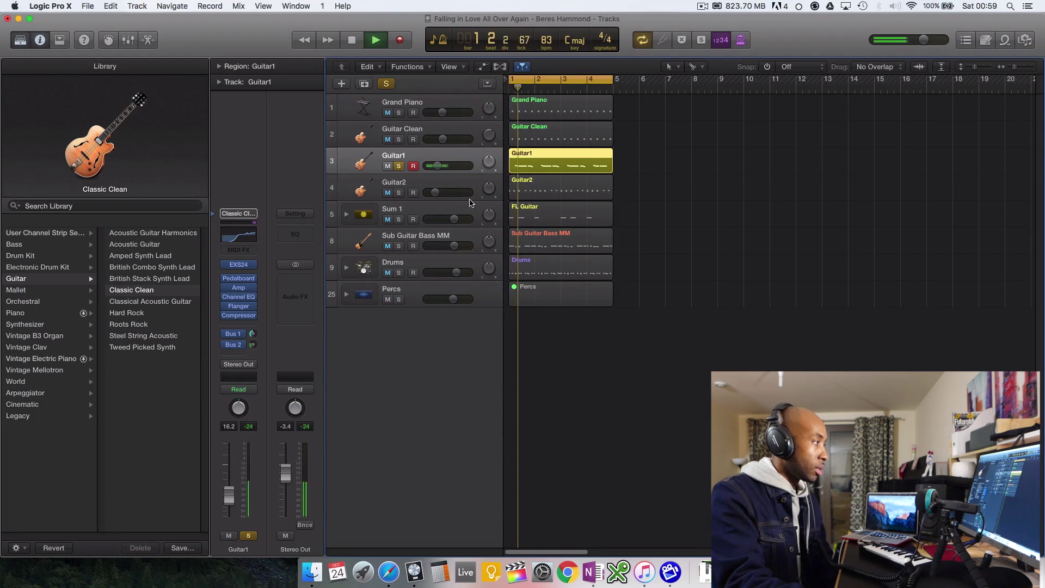
pyautogui.click(399, 246)
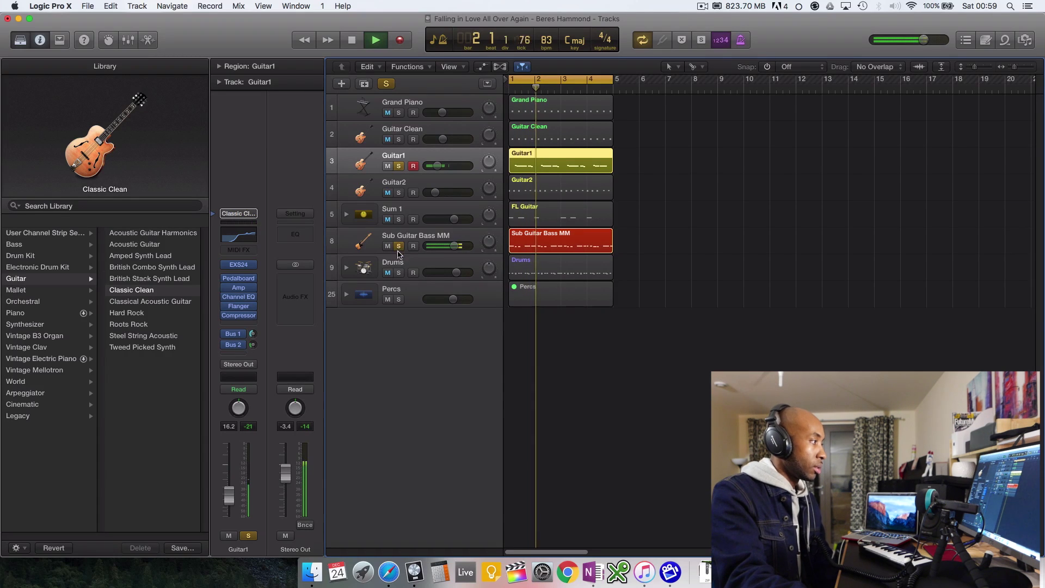
pyautogui.click(399, 273)
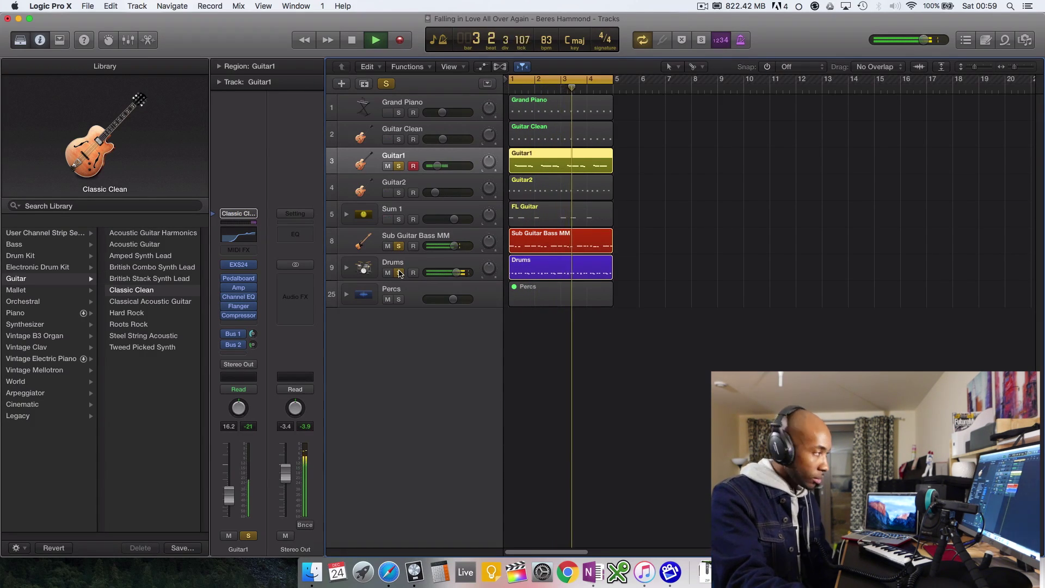
pyautogui.click(399, 272)
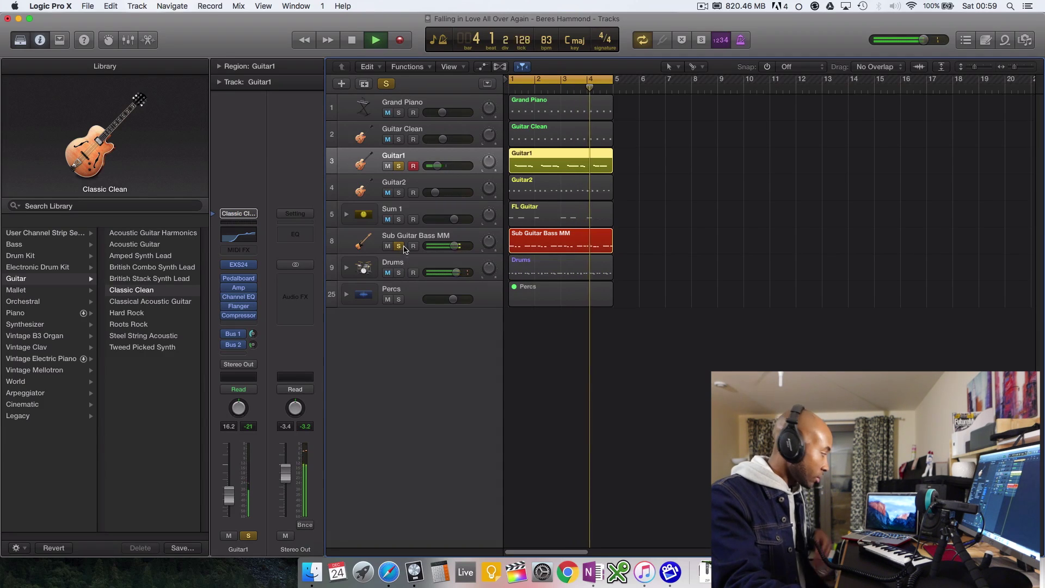
pyautogui.press('space')
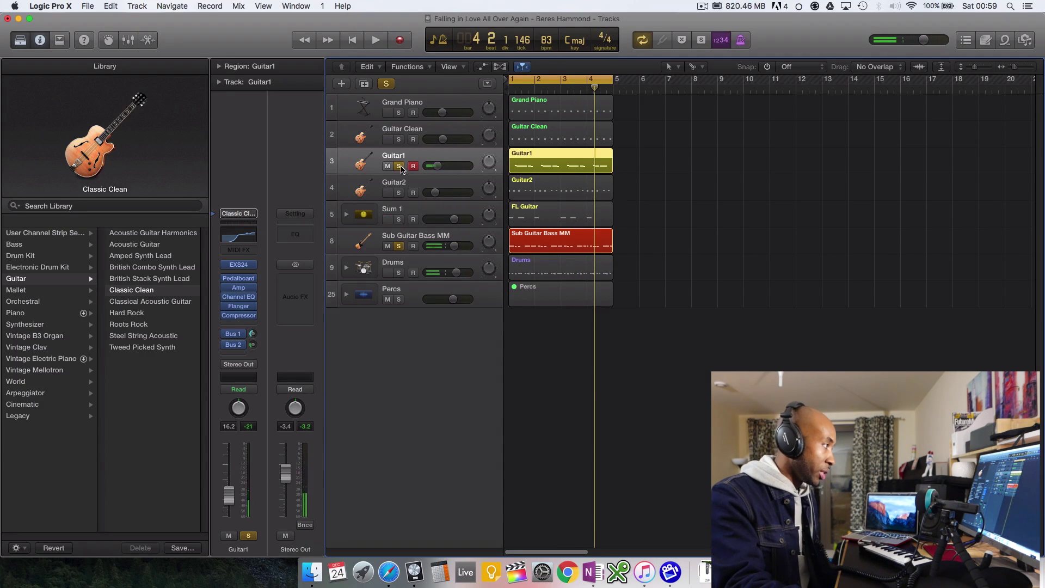
# Switch the solo from Guitar1 to Guitar2 and play it, bringing Sub Guitar Bass MM and Drums in and out before stopping.
pyautogui.click(399, 166)
pyautogui.click(399, 193)
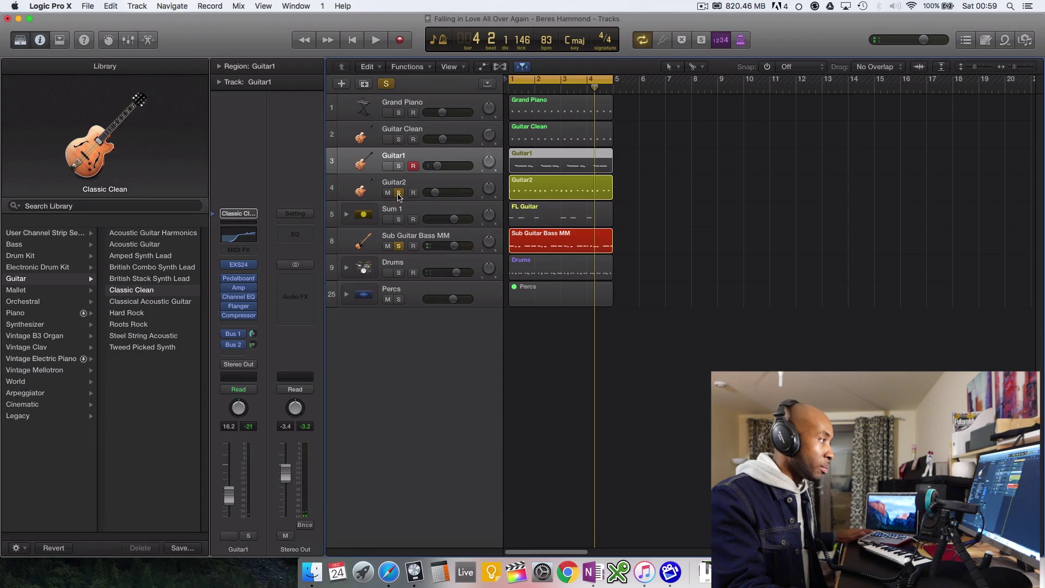
pyautogui.press('space')
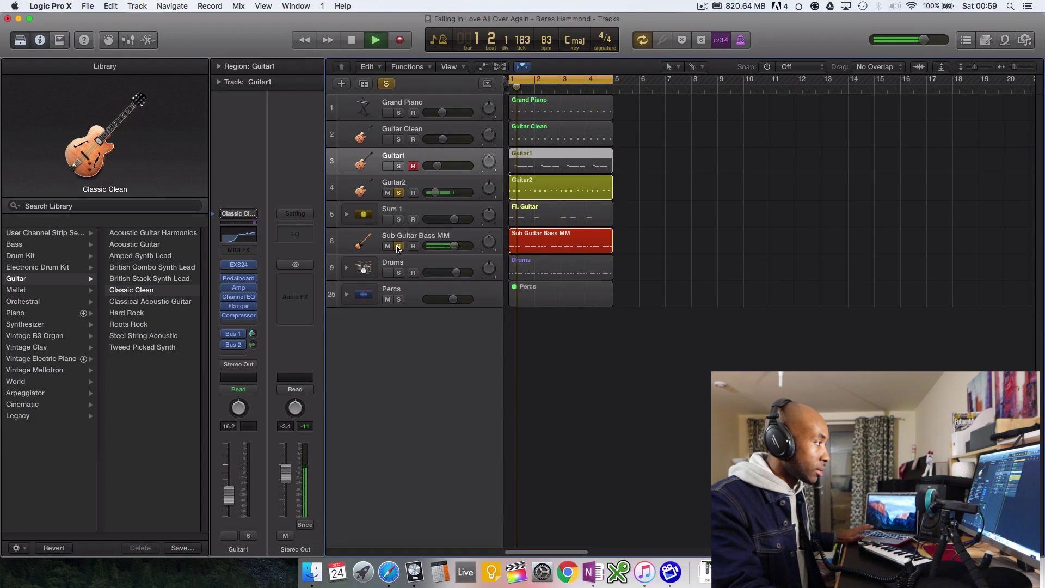
pyautogui.click(399, 246)
pyautogui.click(399, 246)
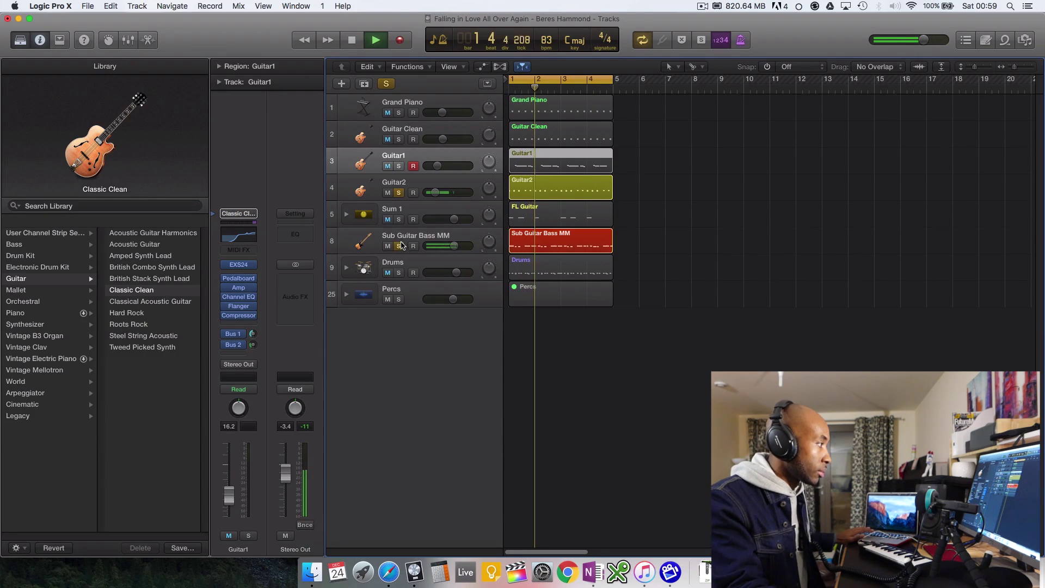
pyautogui.click(399, 272)
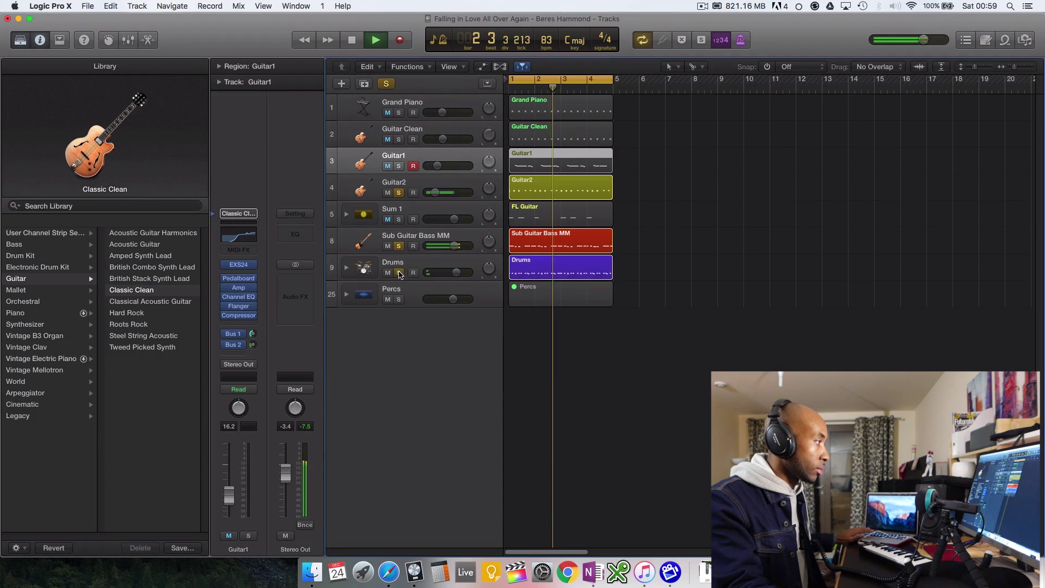
pyautogui.click(400, 246)
pyautogui.click(399, 273)
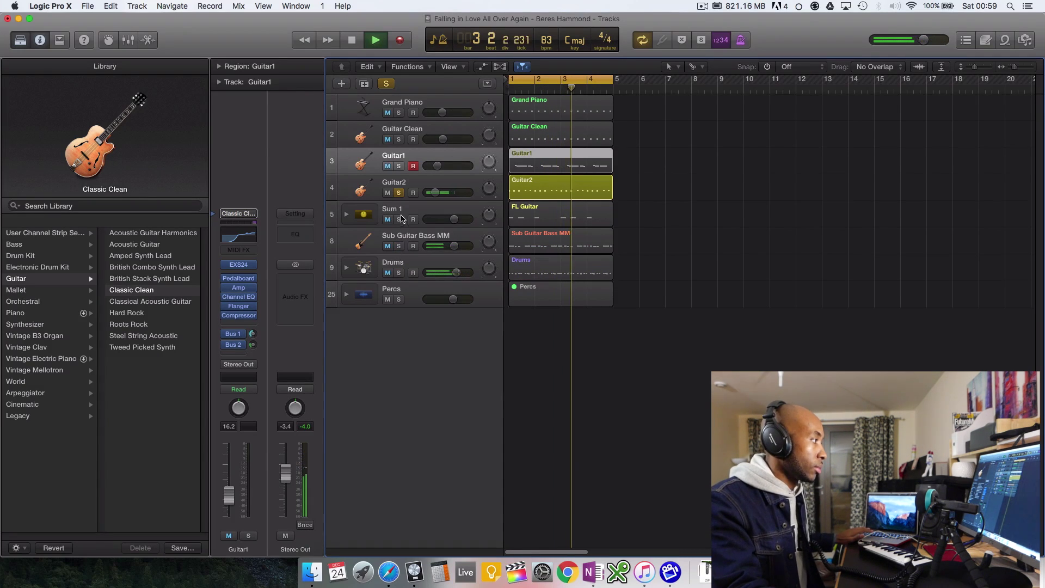
pyautogui.press('space')
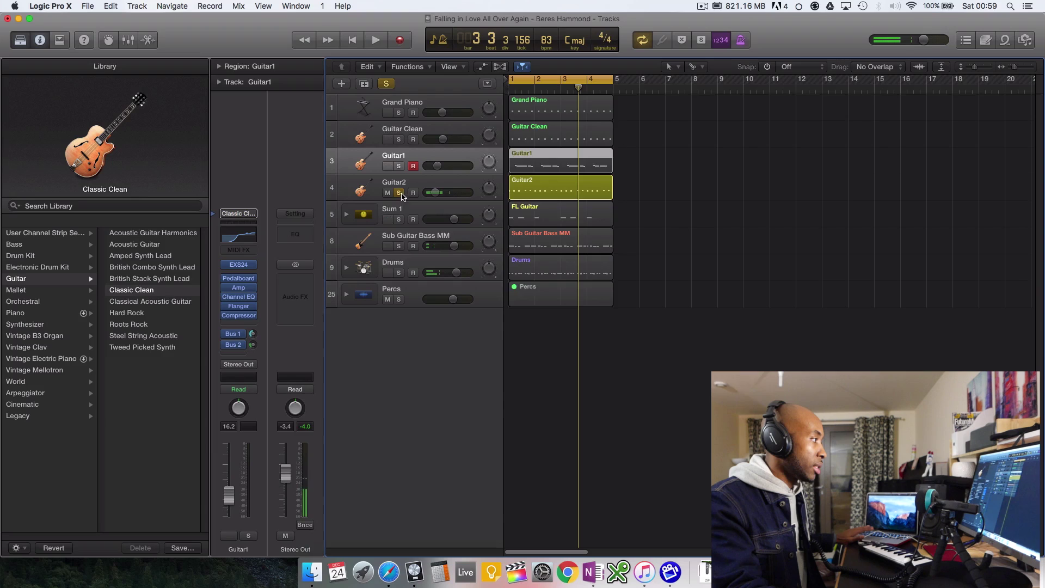
# Switch the solo to Sum 1, play it with Sub Guitar Bass MM, and raise the Stereo Out level to -0.2.
pyautogui.click(399, 193)
pyautogui.click(399, 220)
pyautogui.press('space')
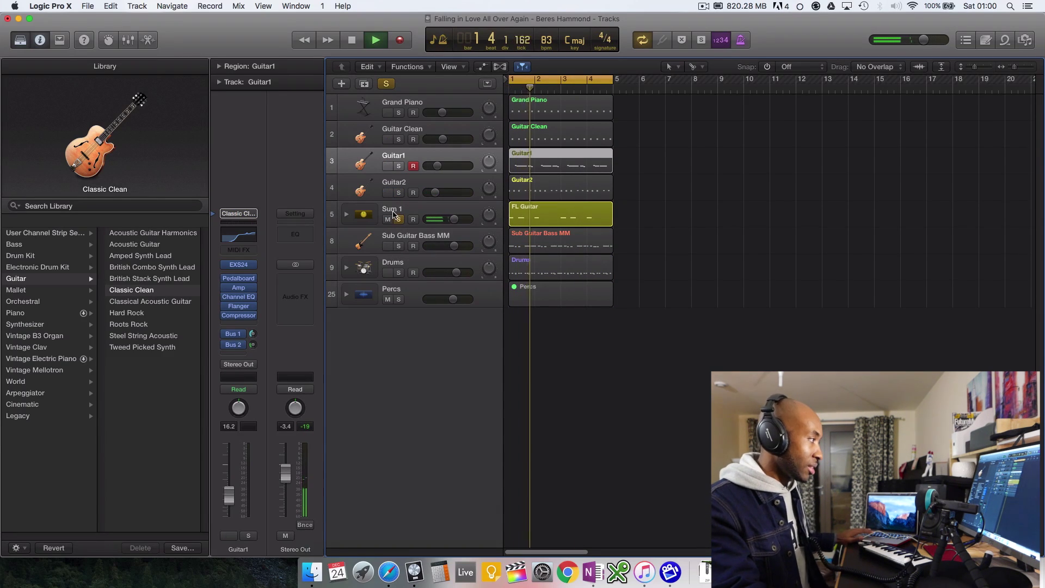
pyautogui.click(398, 246)
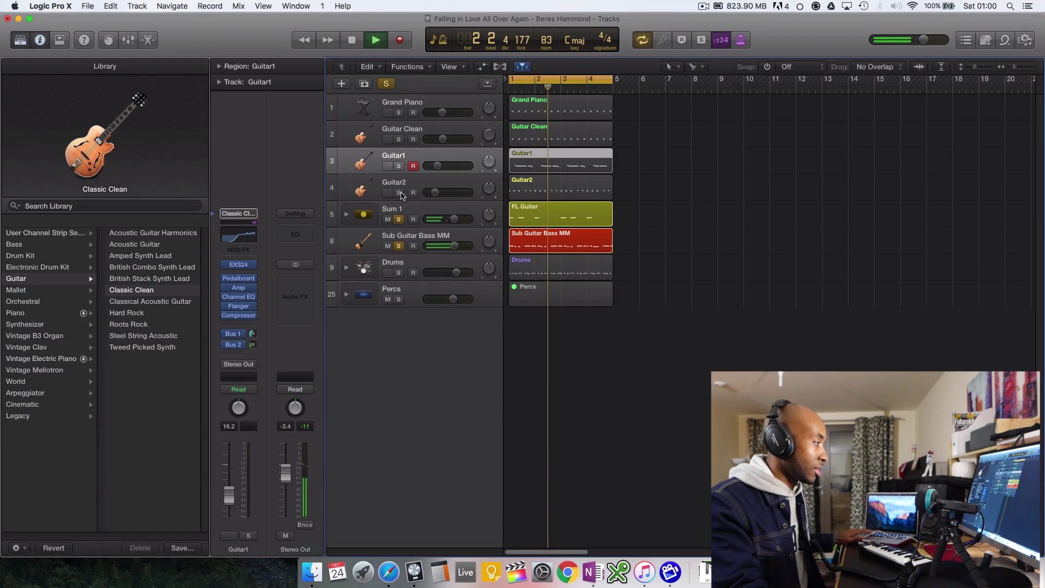
pyautogui.moveTo(285, 473); pyautogui.dragTo(285, 465)
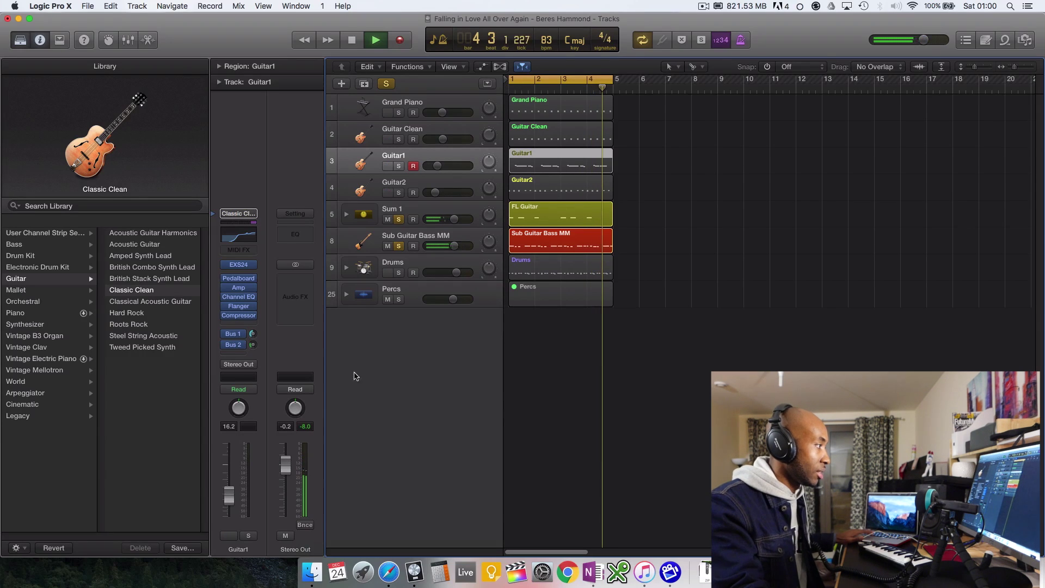
pyautogui.press('space')
# Expand the Sum 1 stack and select its FL Guitar and Choir Pad tracks in turn to audition the layered sounds.
pyautogui.click(347, 215)
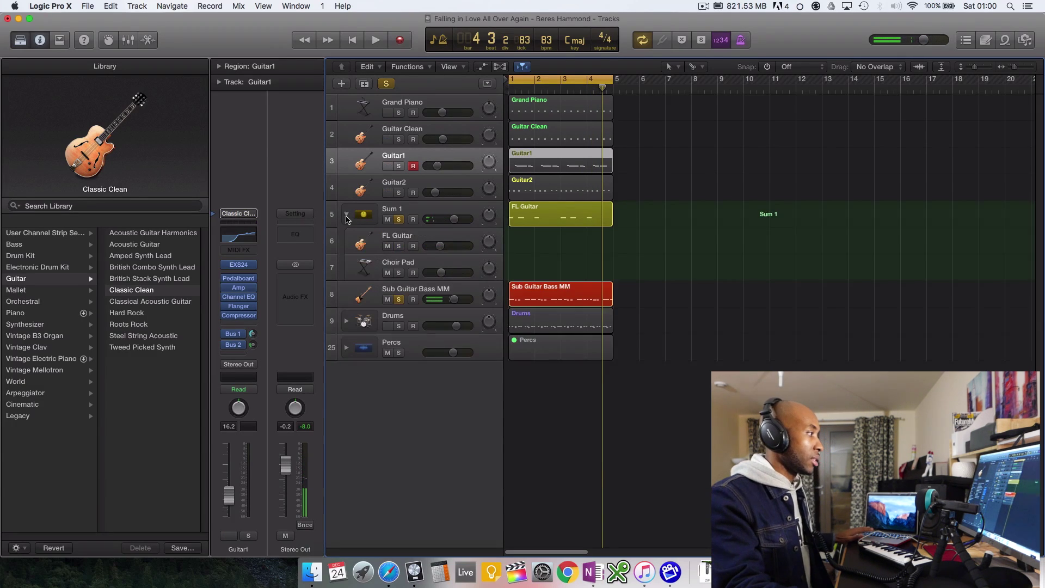
pyautogui.click(404, 238)
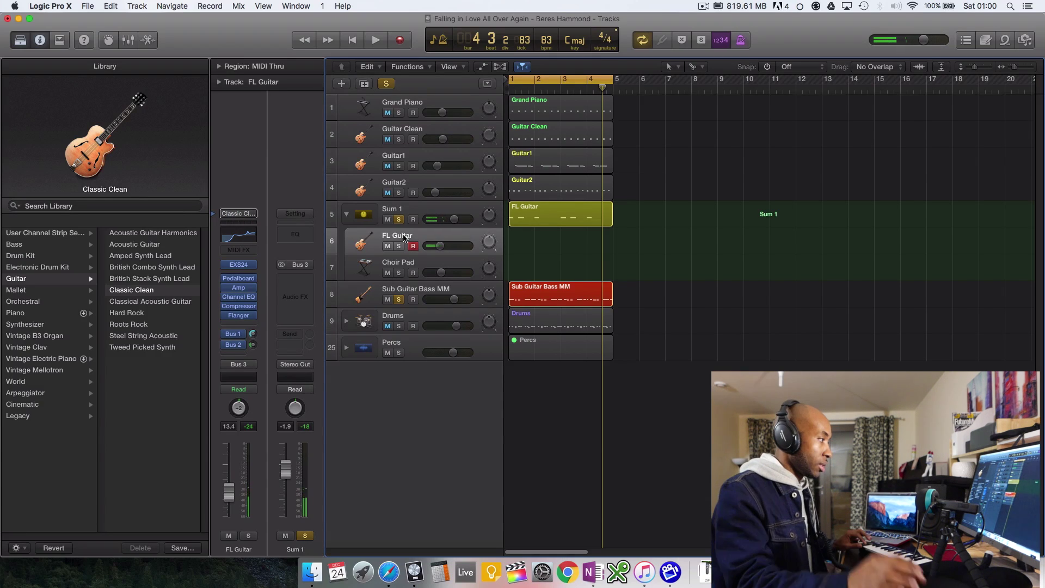
pyautogui.click(410, 261)
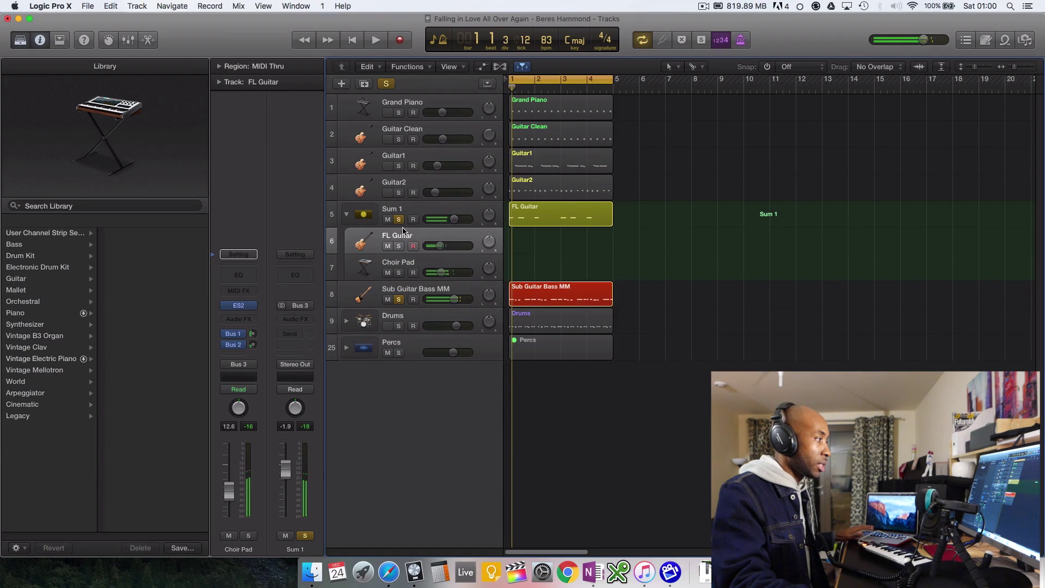
pyautogui.click(407, 239)
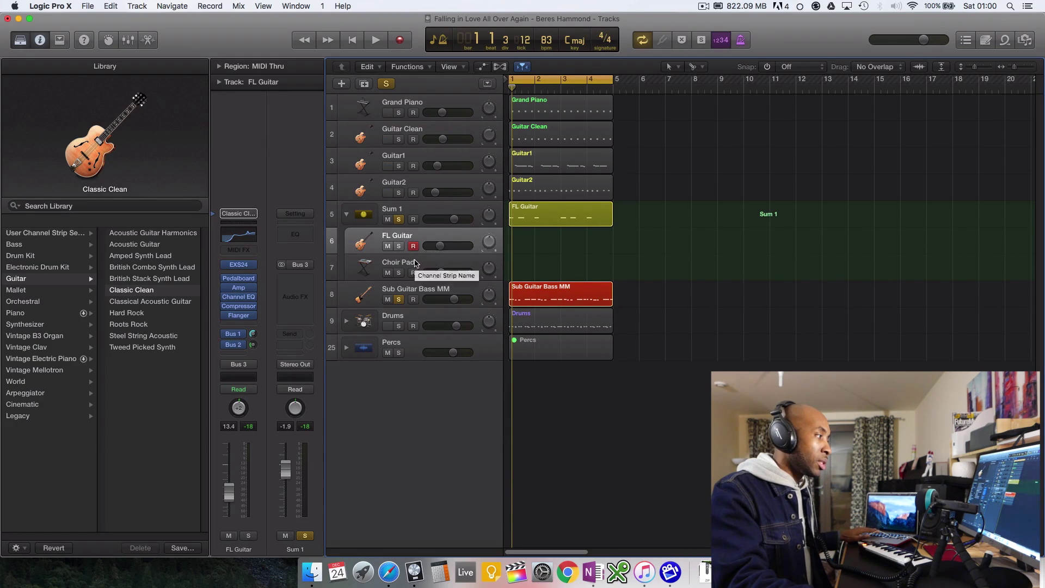
pyautogui.press('Down')
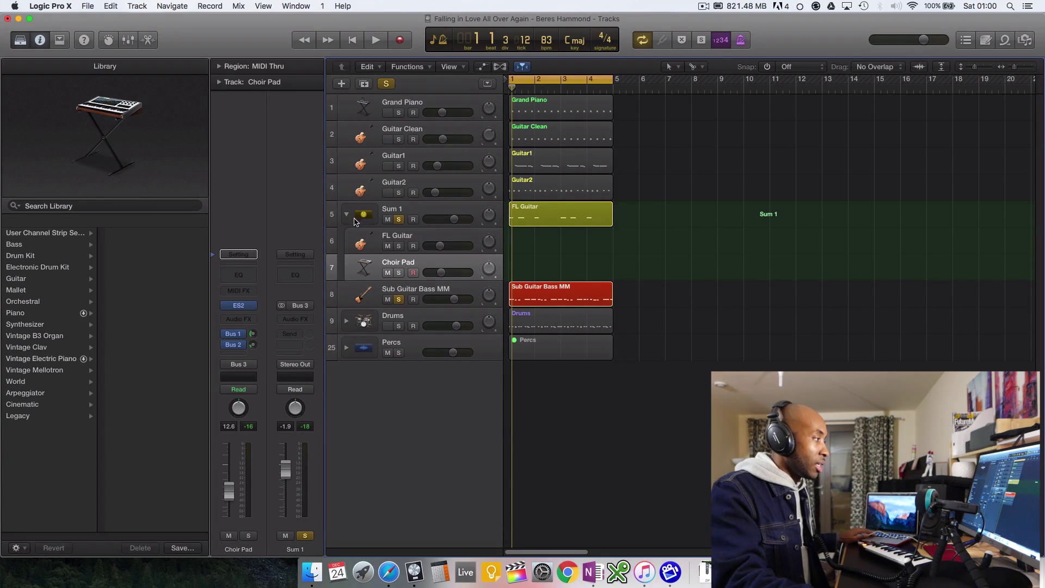
# Collapse the Sum 1 stack and play Sub Guitar Bass MM without Sum 1, adding Grand Piano to the solo before stopping.
pyautogui.click(347, 214)
pyautogui.click(409, 242)
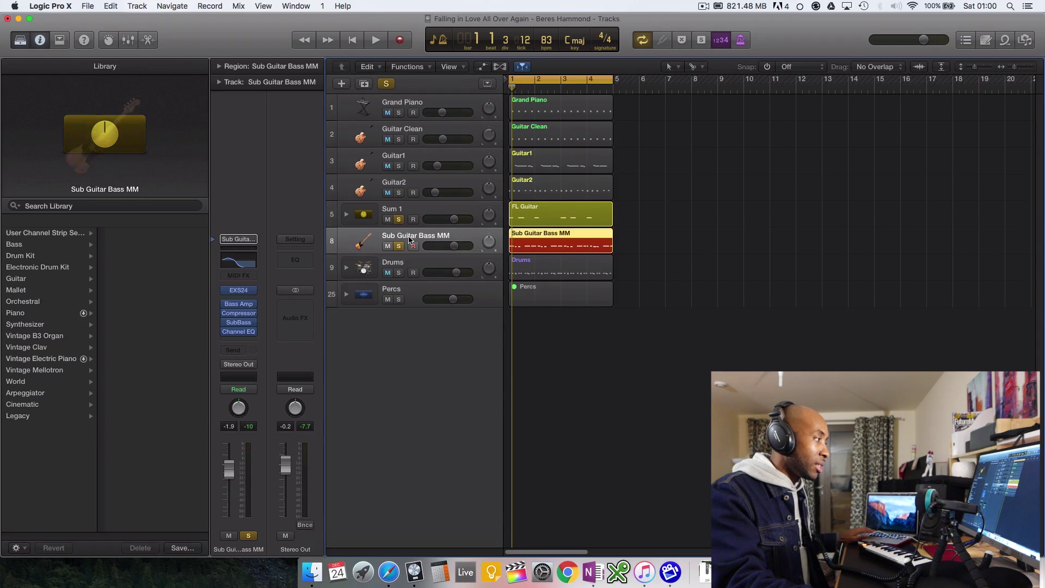
pyautogui.press('space')
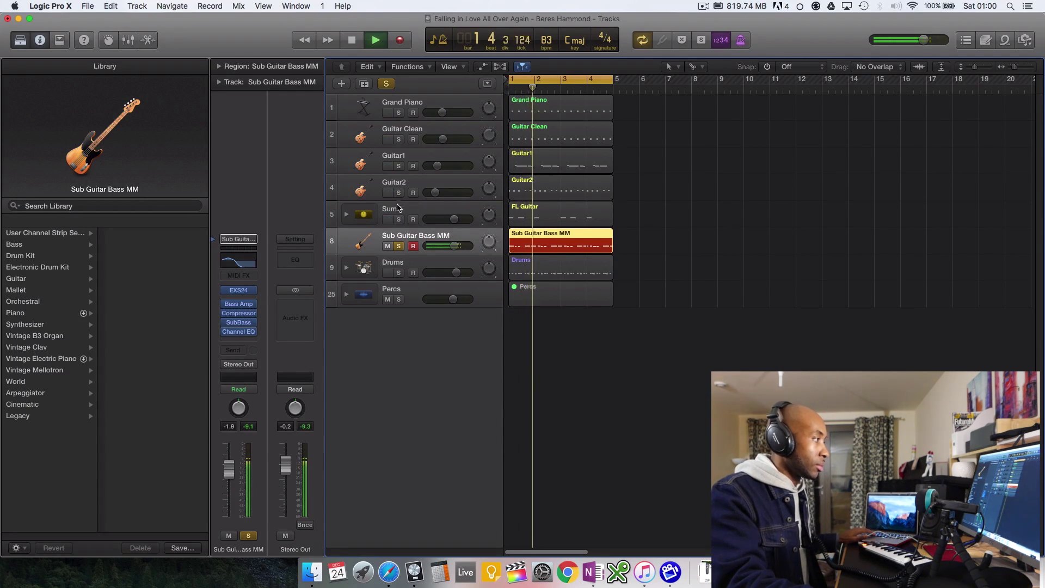
pyautogui.click(398, 113)
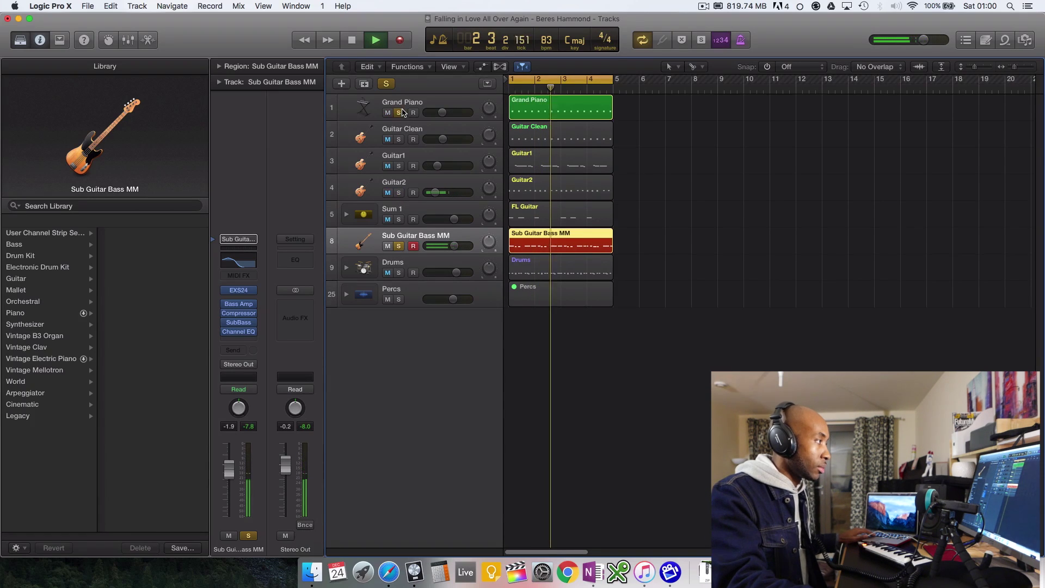
pyautogui.press('space')
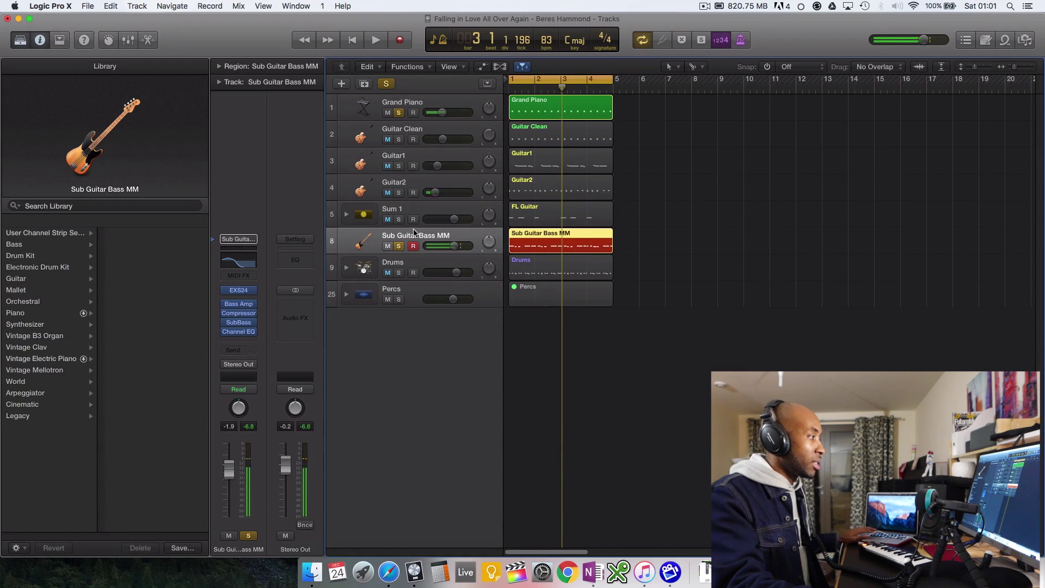
# Examine the Bass Amp Designer and Channel EQ settings on Sub Guitar Bass MM, closing each plug-in window.
pyautogui.click(240, 305)
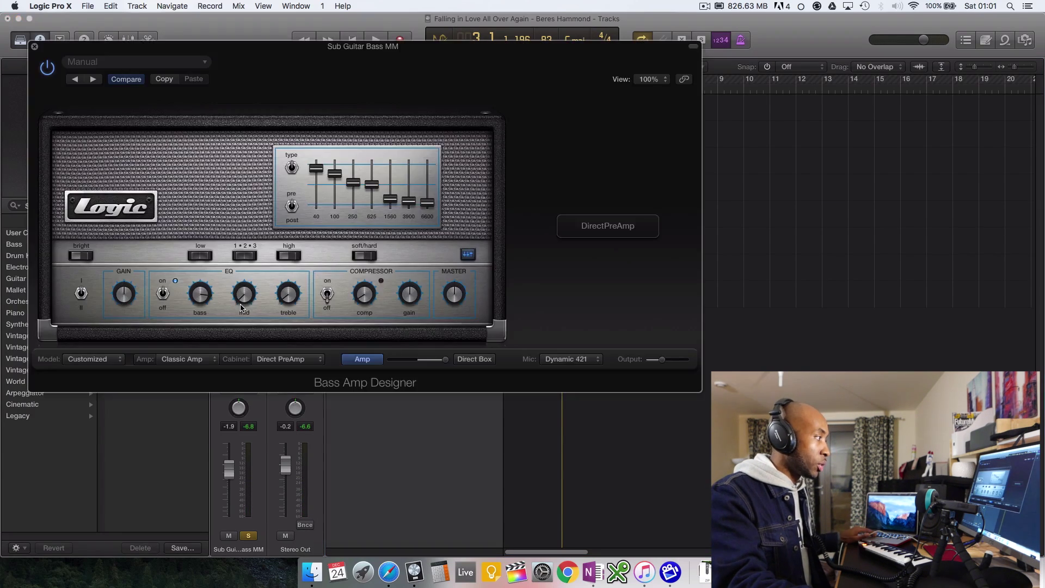
pyautogui.click(35, 46)
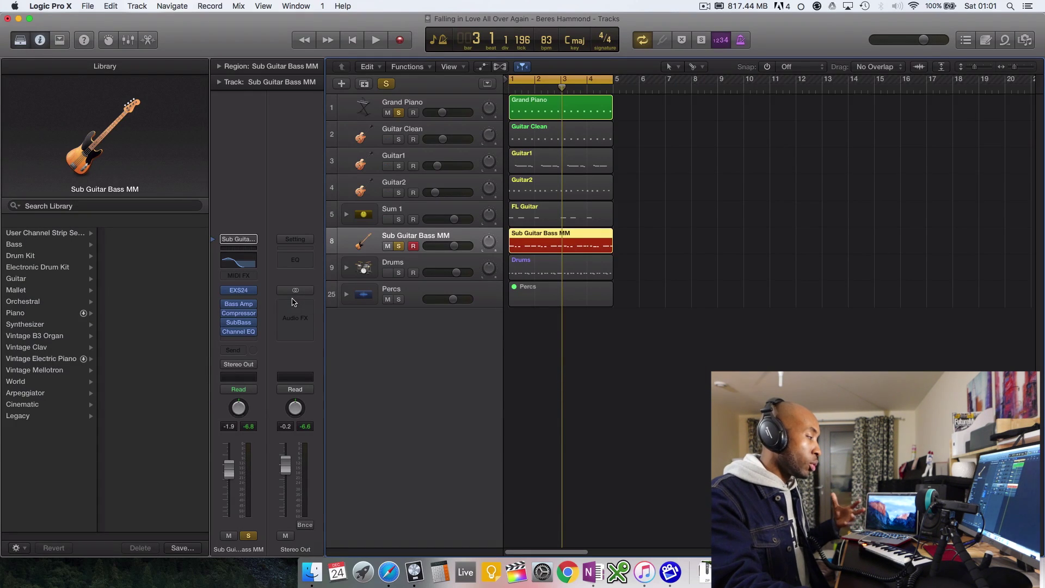
pyautogui.click(238, 262)
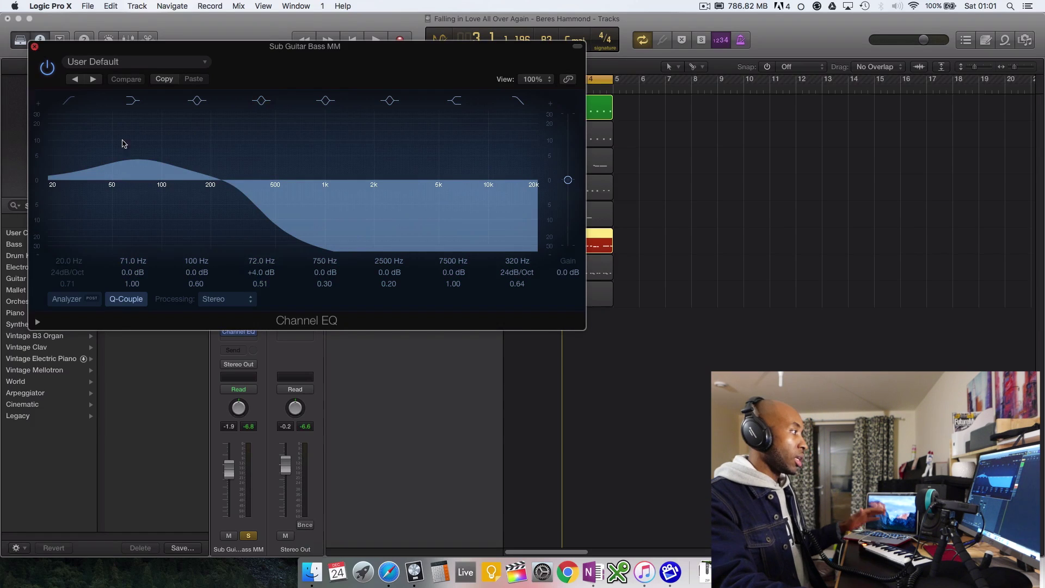
pyautogui.click(34, 46)
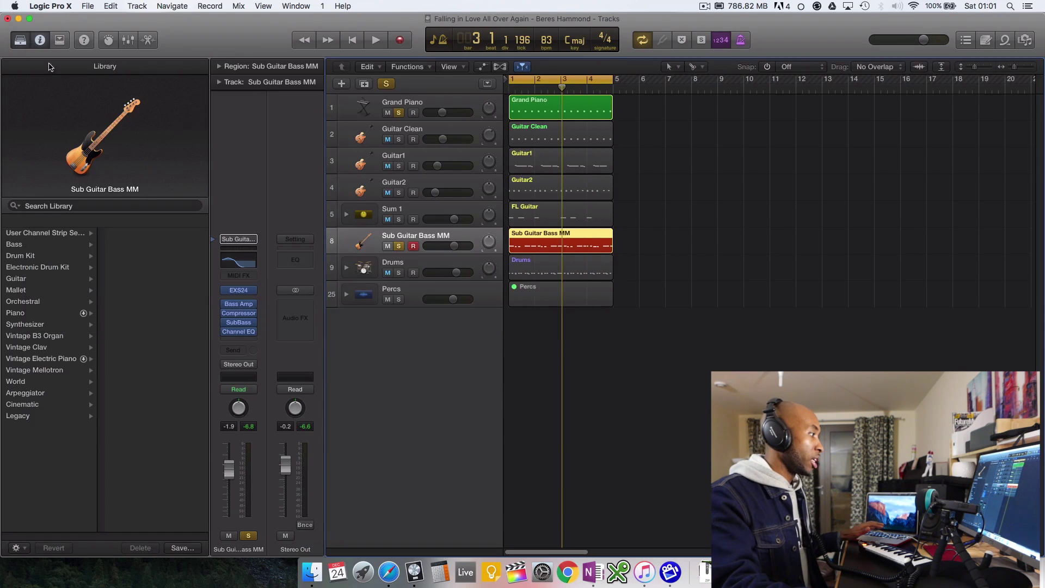
# Select the Drums track and solo it in place of Sub Guitar Bass MM, keeping Grand Piano soloed.
pyautogui.click(419, 264)
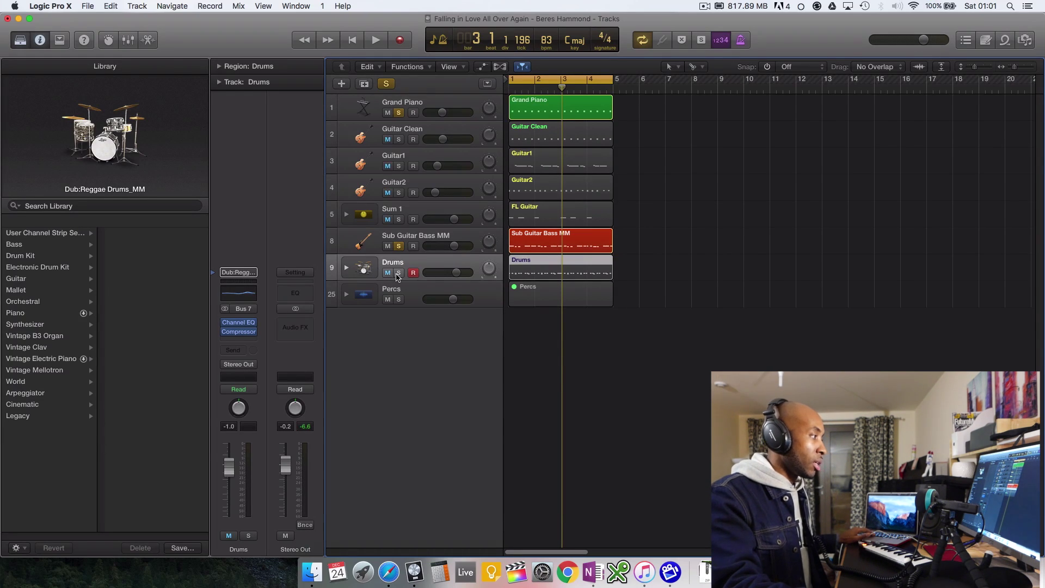
pyautogui.click(399, 247)
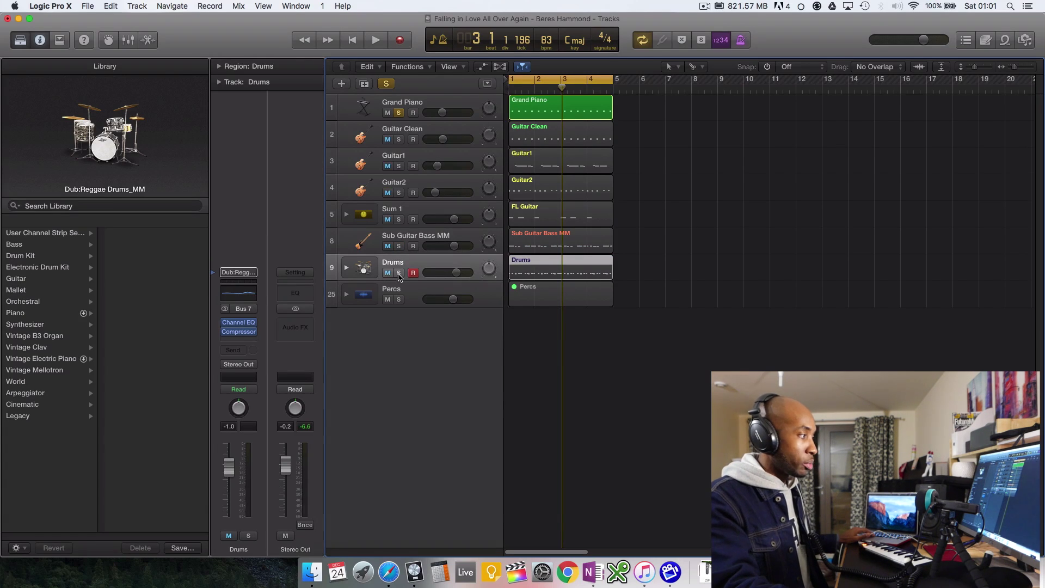
pyautogui.click(400, 273)
# Play the loop from the start and open the Drums region in the Piano Roll to examine its hit pattern, stopping playback at the end.
pyautogui.press('Return')
pyautogui.press('space')
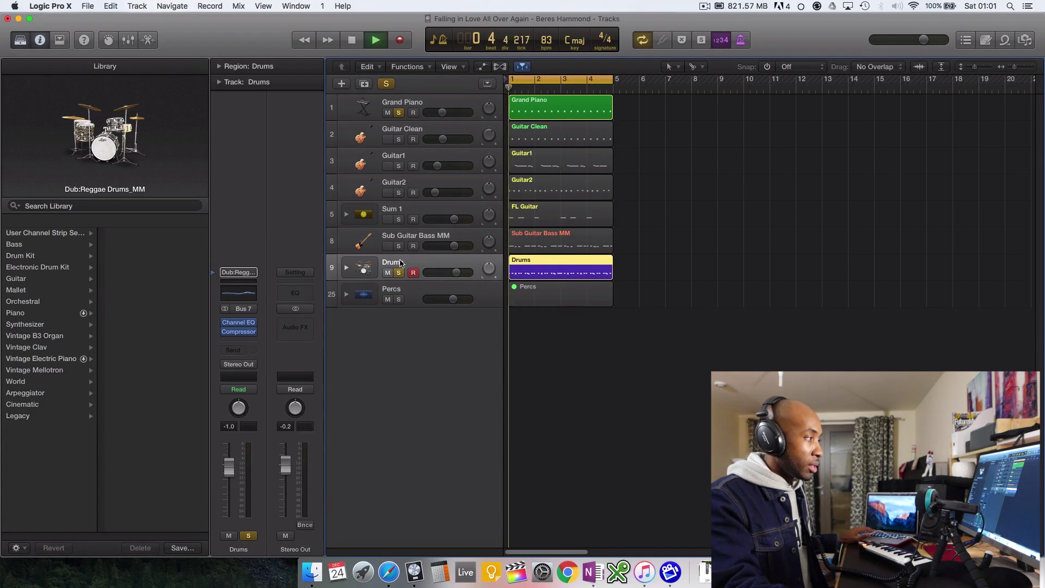
pyautogui.doubleClick(524, 262)
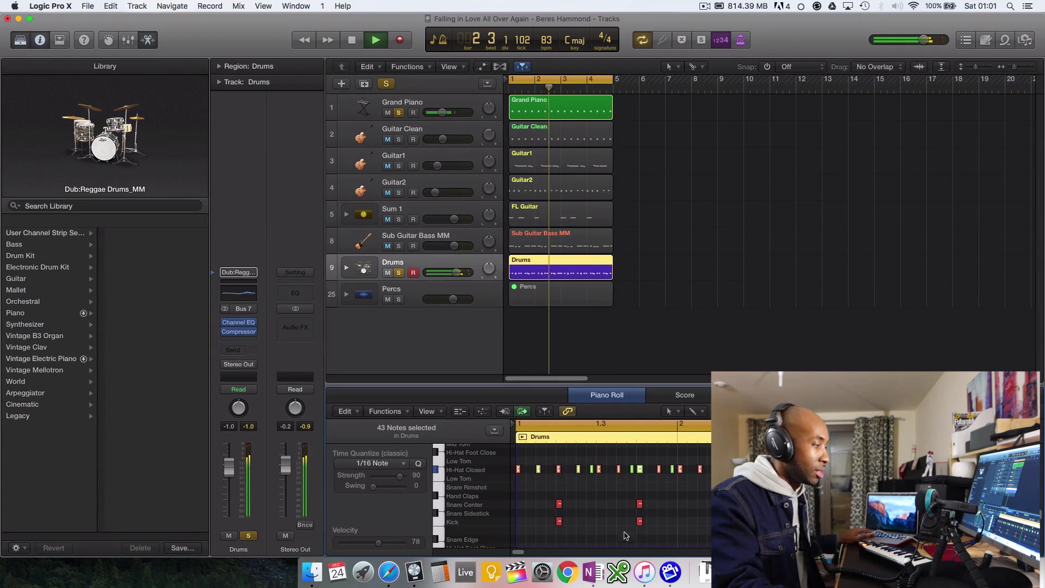
pyautogui.press('space')
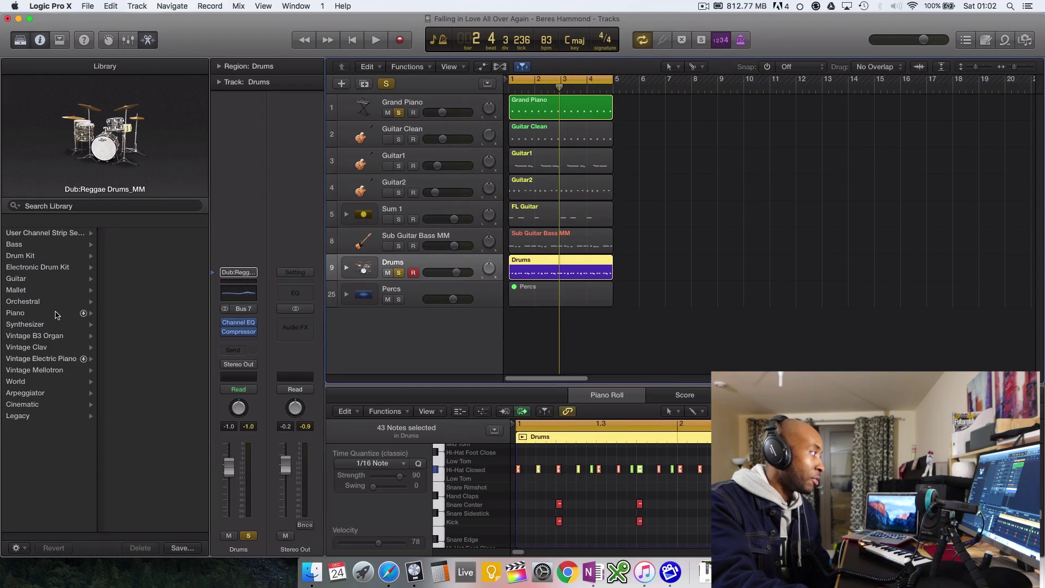
# Browse the Producer Kits under Drum Kit in the Library, leaving the Drums track's patch as is and reselecting the track.
pyautogui.click(31, 259)
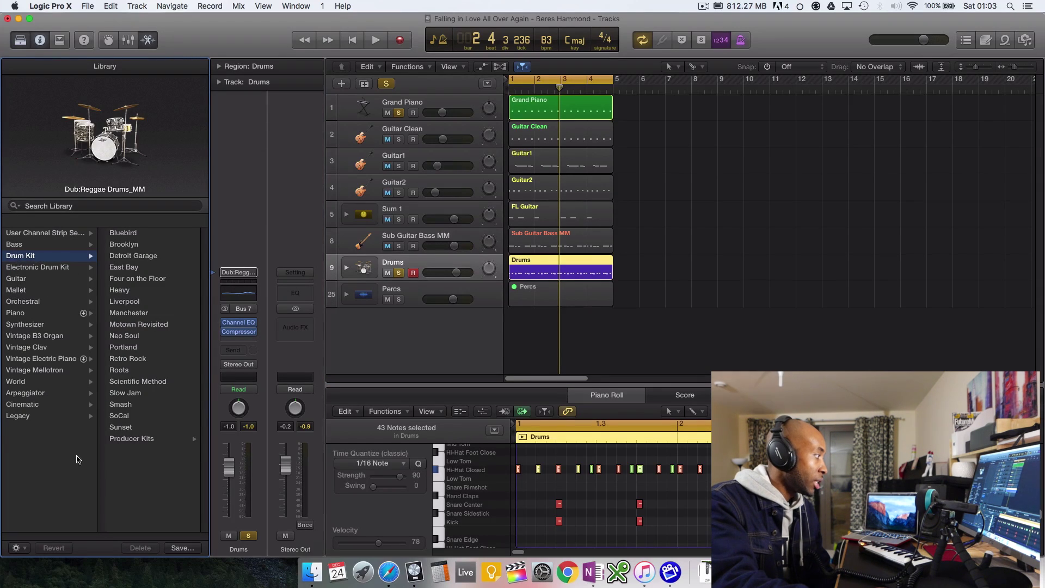
pyautogui.click(115, 442)
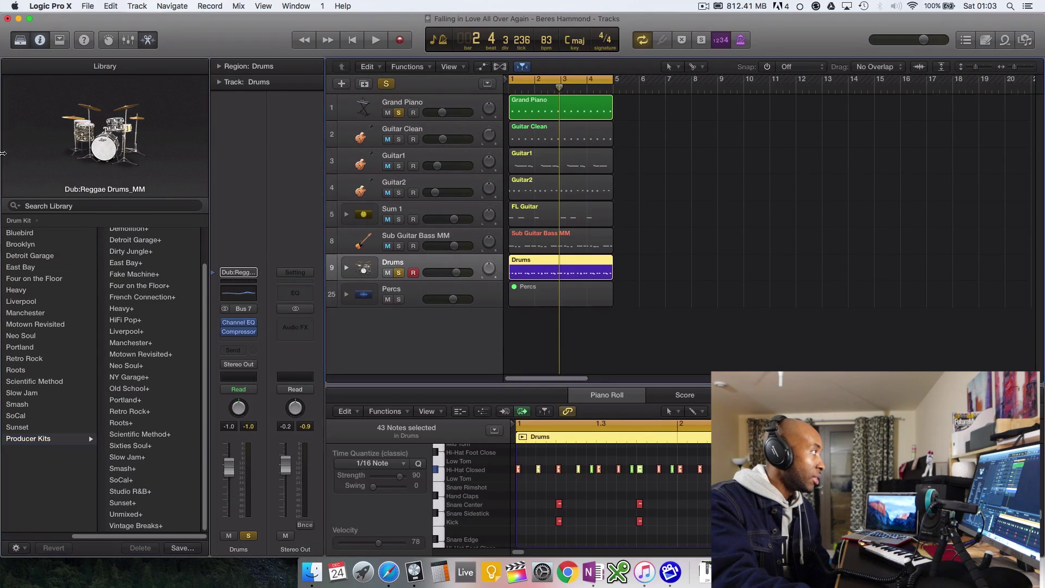
pyautogui.click(396, 241)
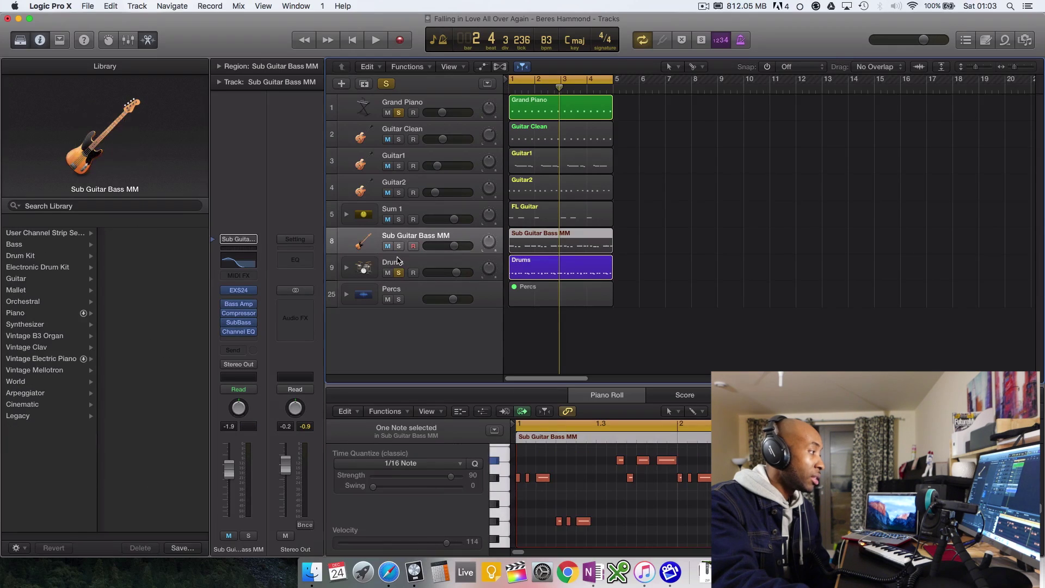
pyautogui.click(397, 261)
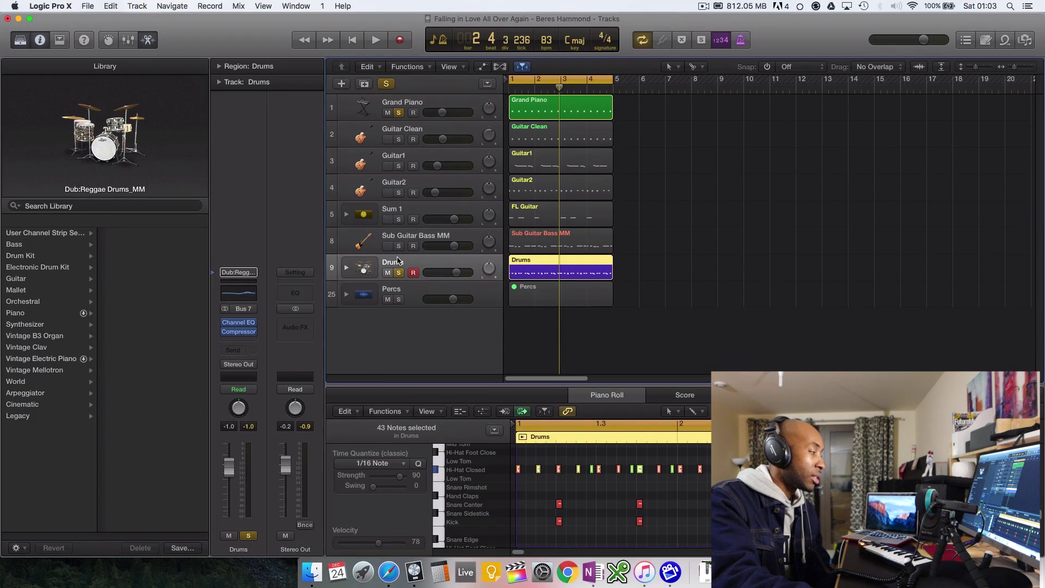
# Expand the Drums stack and select its MM Dub Kit track to view the individual drum channels.
pyautogui.click(347, 268)
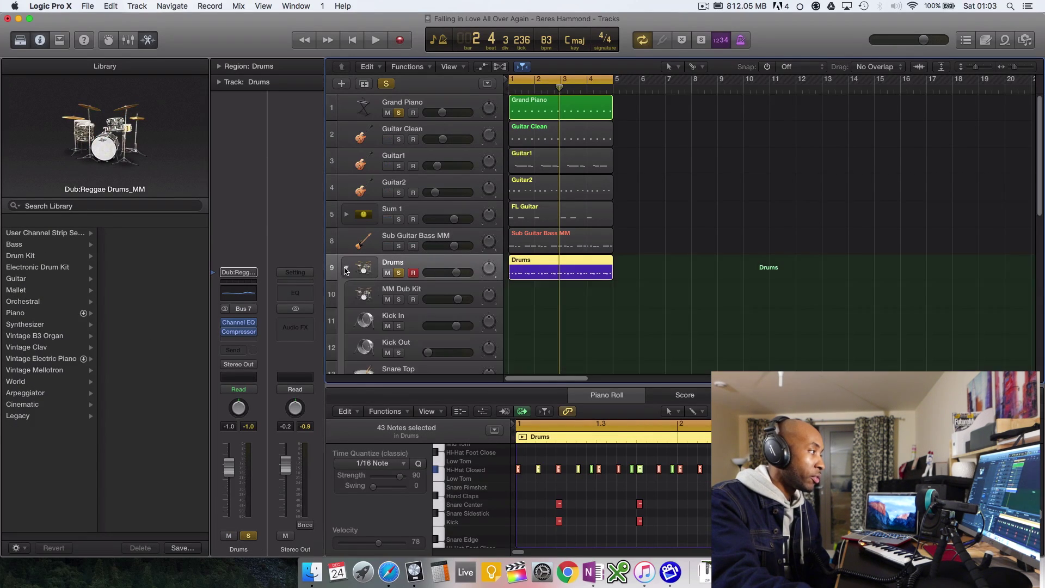
pyautogui.click(388, 290)
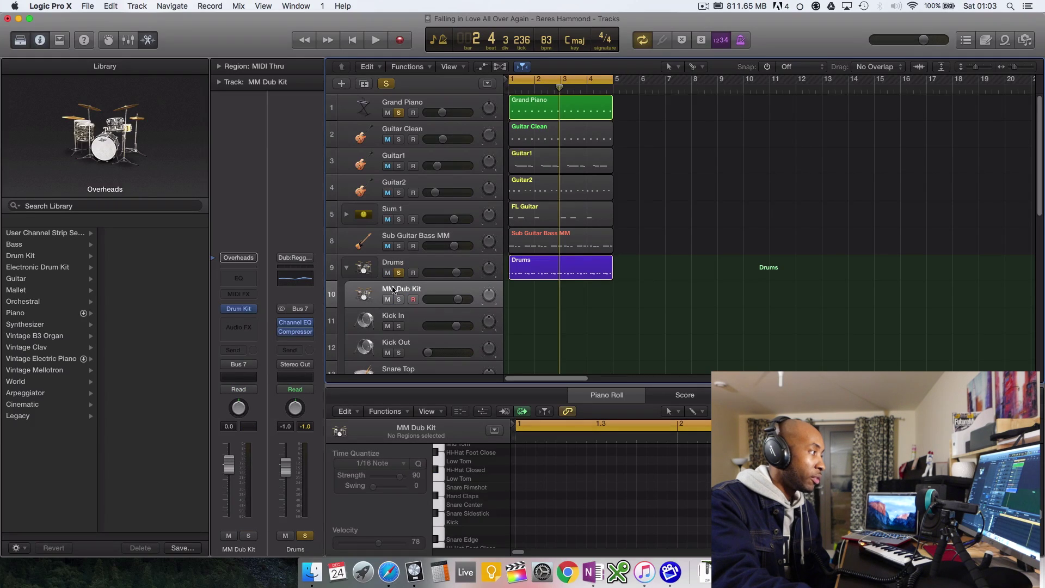
pyautogui.scroll(-6, 392, 307)
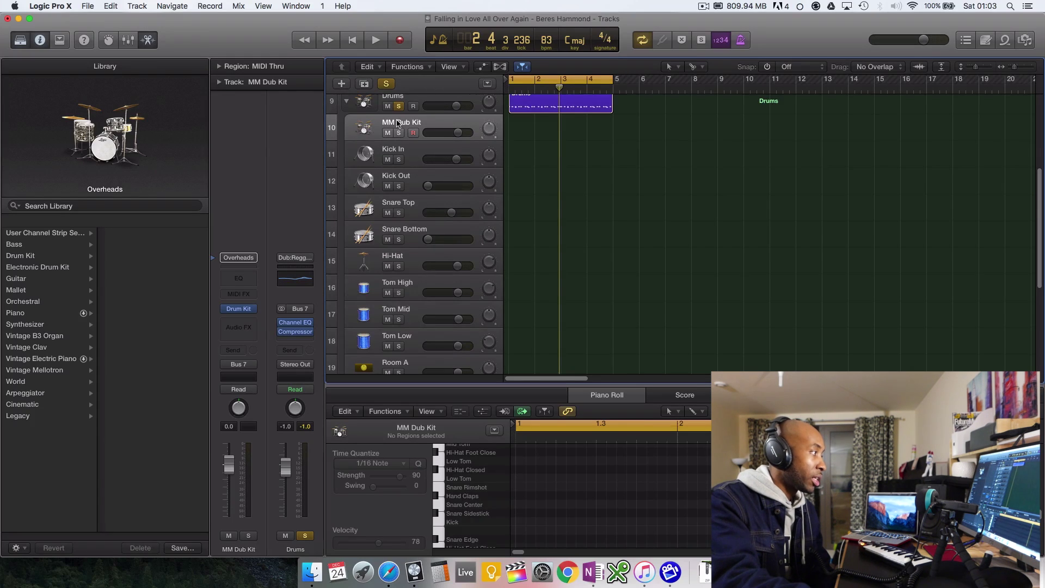
# Open MM Dub Kit's Drum Kit Designer, examine the kick drum choices and edit controls, and close the plug-in window.
pyautogui.click(239, 310)
pyautogui.moveTo(115, 47); pyautogui.dragTo(234, 56)
pyautogui.click(401, 299)
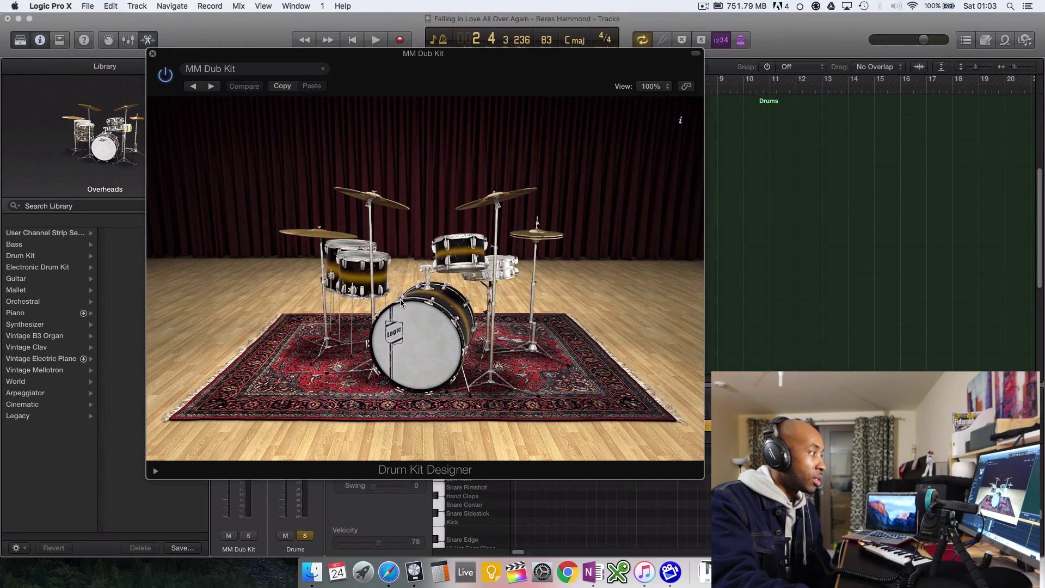
pyautogui.click(410, 304)
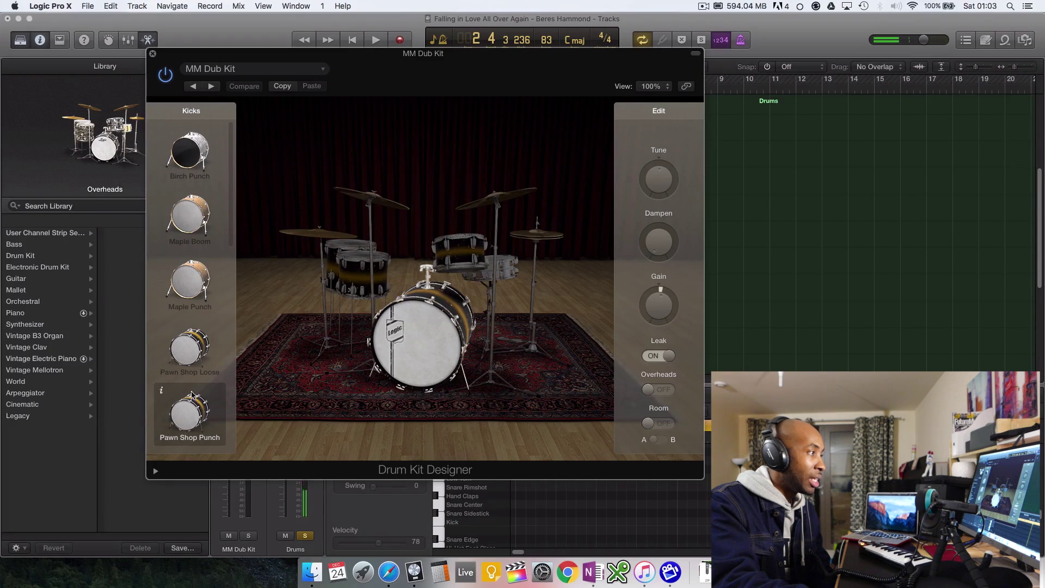
pyautogui.click(412, 334)
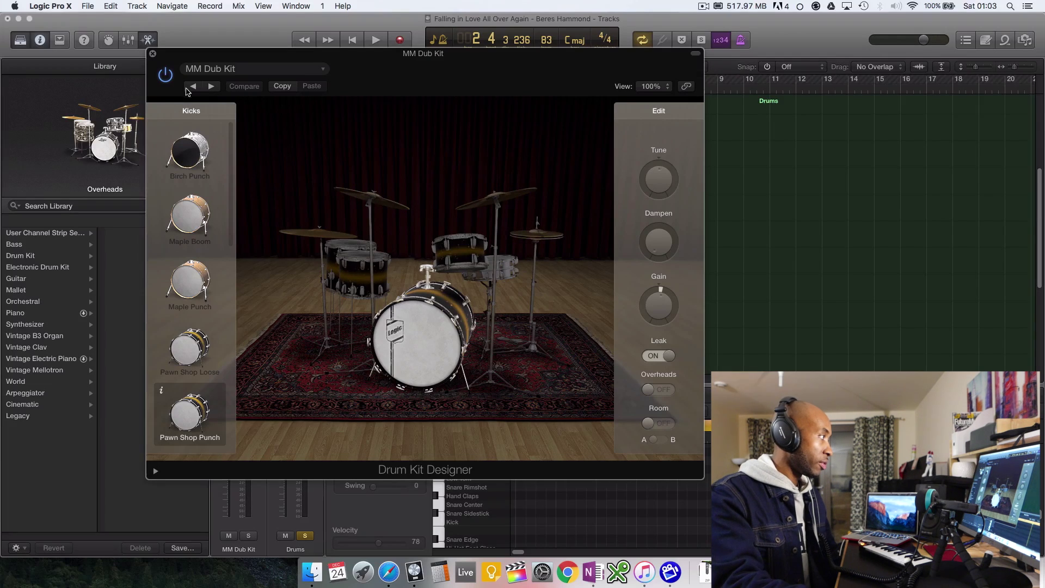
pyautogui.click(153, 55)
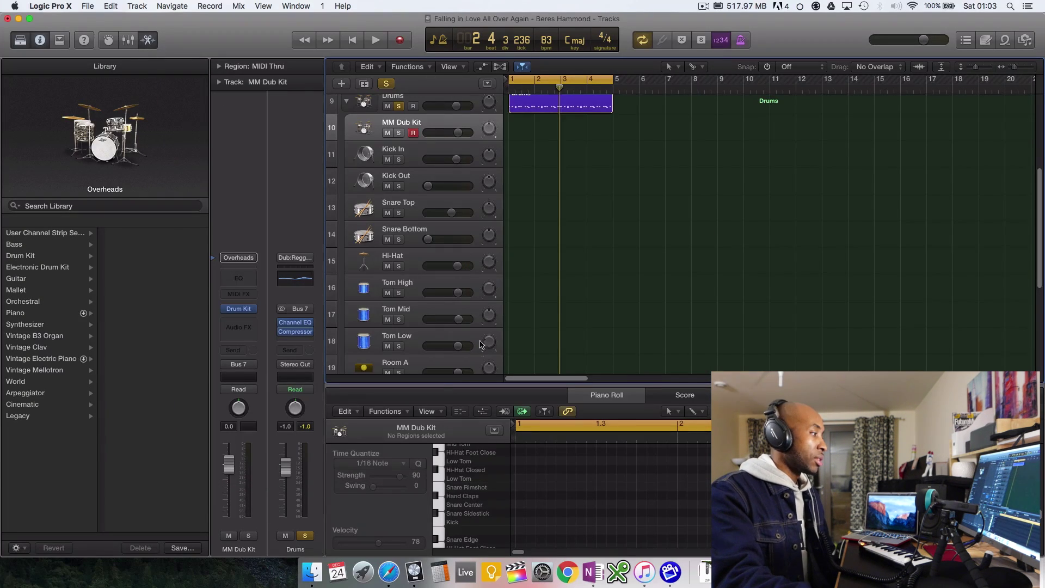
# Show the mixer and play the loop from the start to examine the drum channels, stopping playback and hiding the mixer at the end.
pyautogui.scroll(-5, 327, 302)
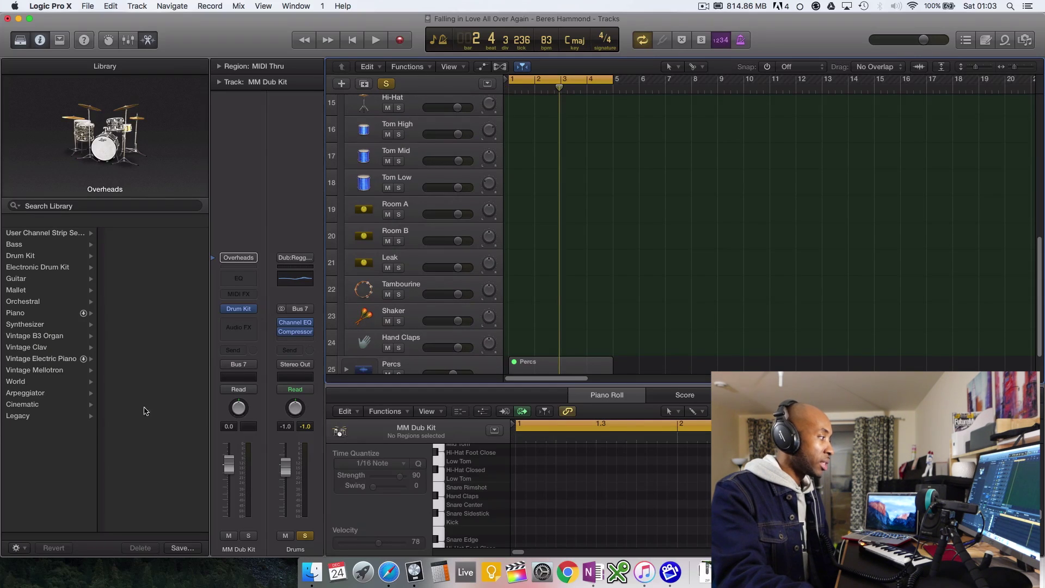
pyautogui.click(129, 39)
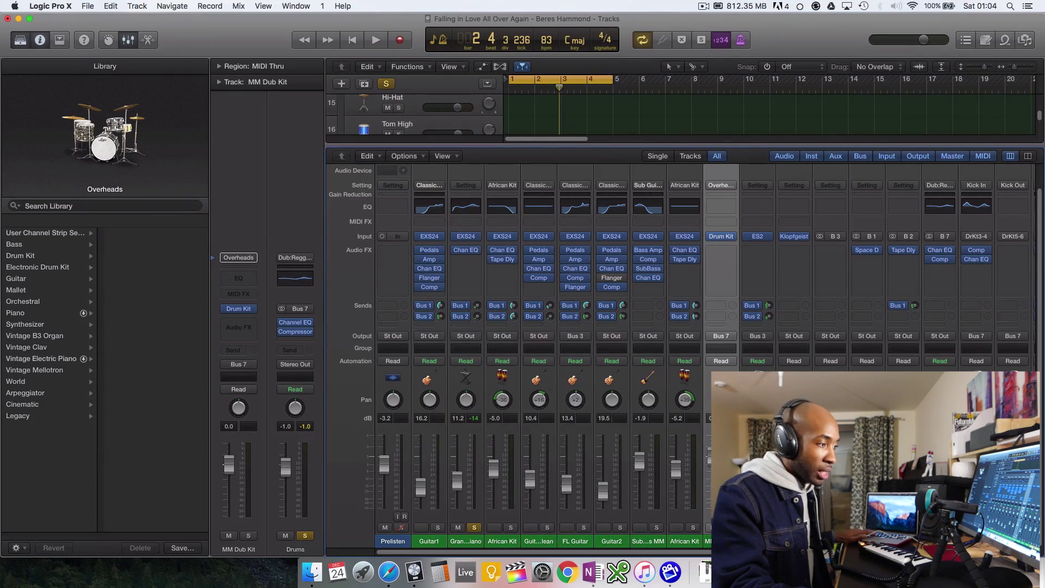
pyautogui.press('Return')
pyautogui.press('space')
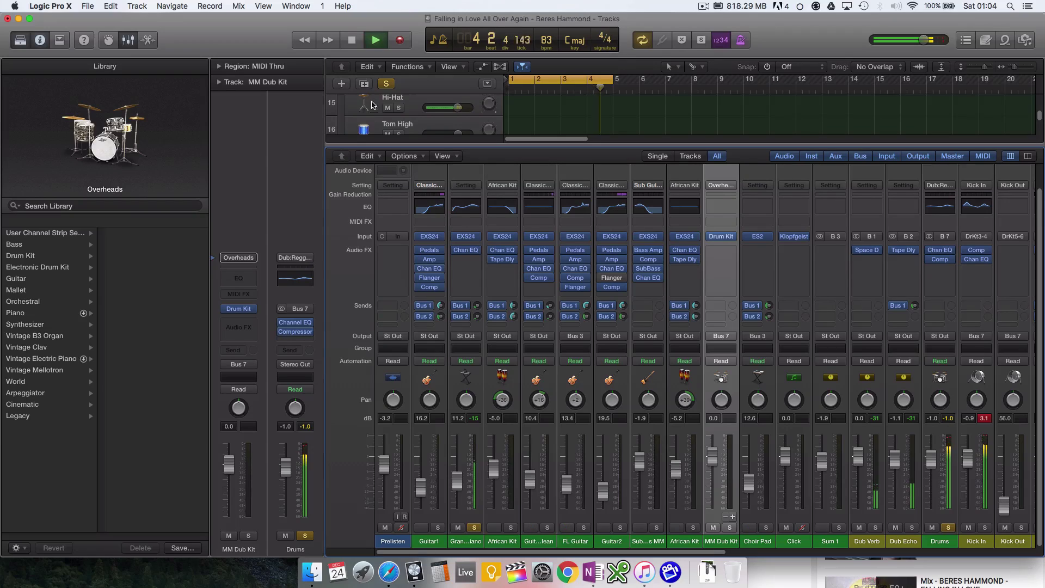
pyautogui.press('space')
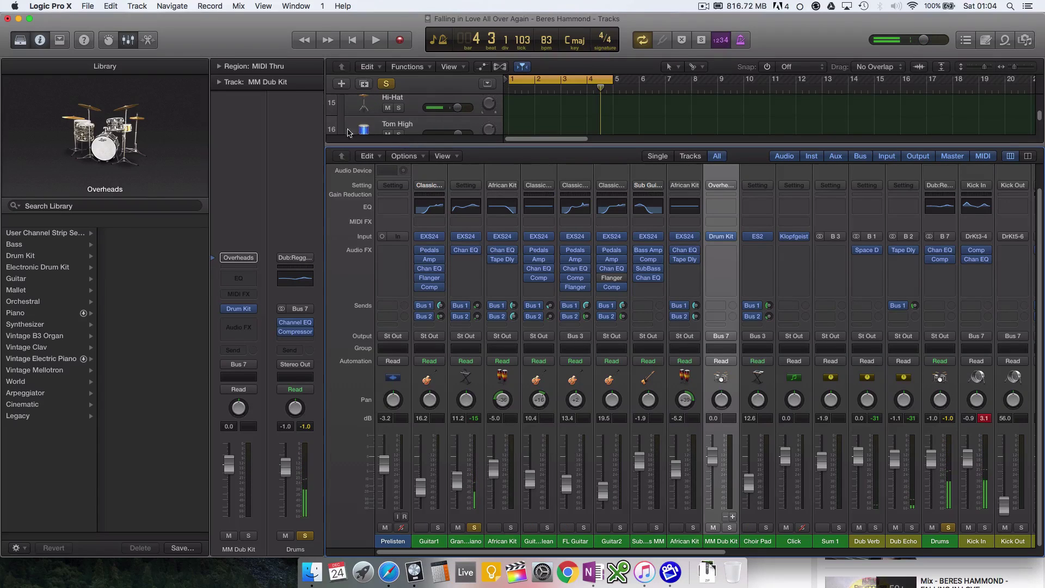
pyautogui.press('x')
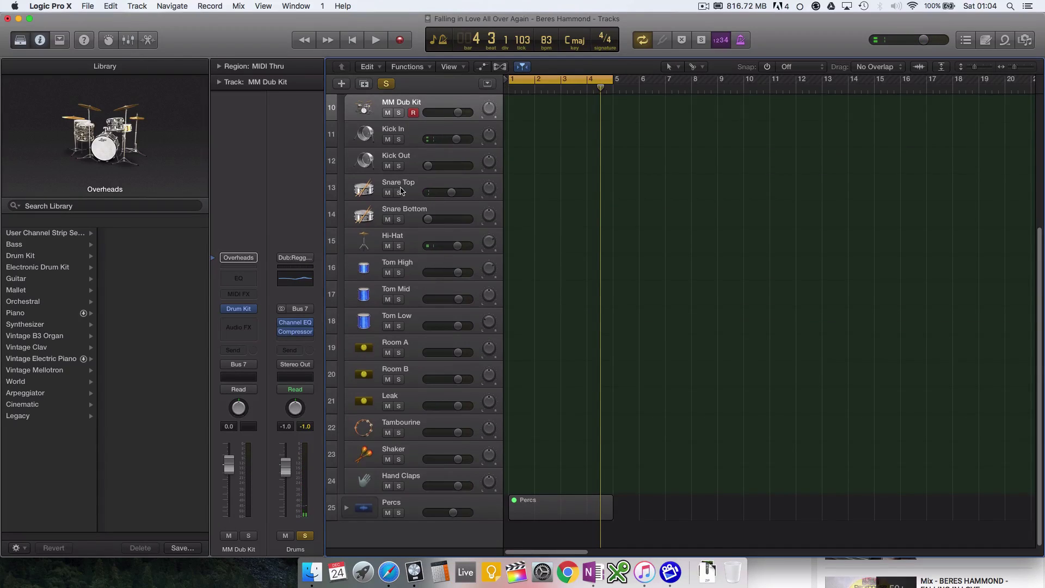
# Select the Snare Top track and examine the options of its Bus 1 (Dub Verb) and Bus 2 (Dub Echo) sends.
pyautogui.scroll(3, 401, 169)
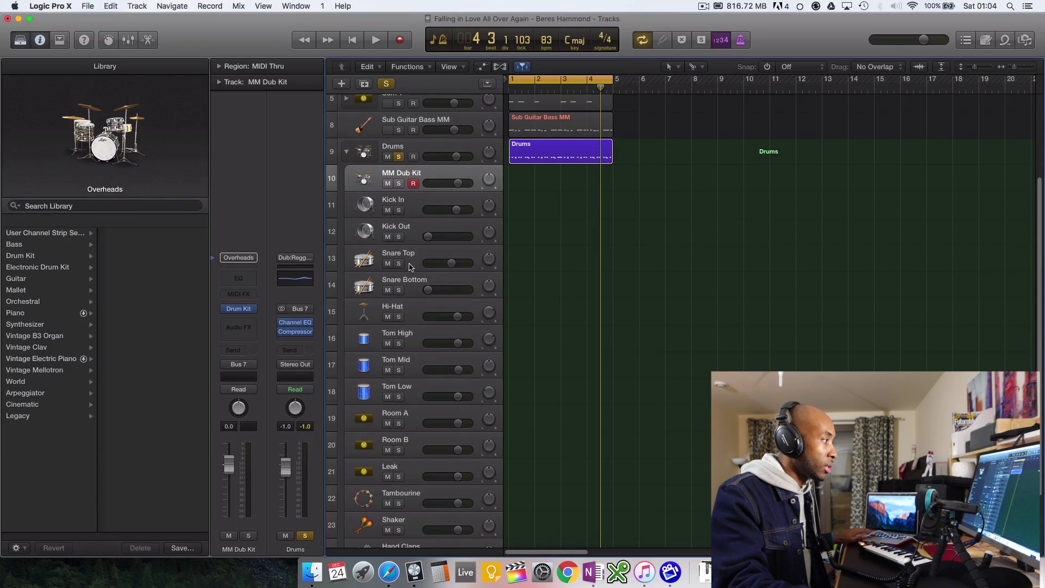
pyautogui.click(412, 257)
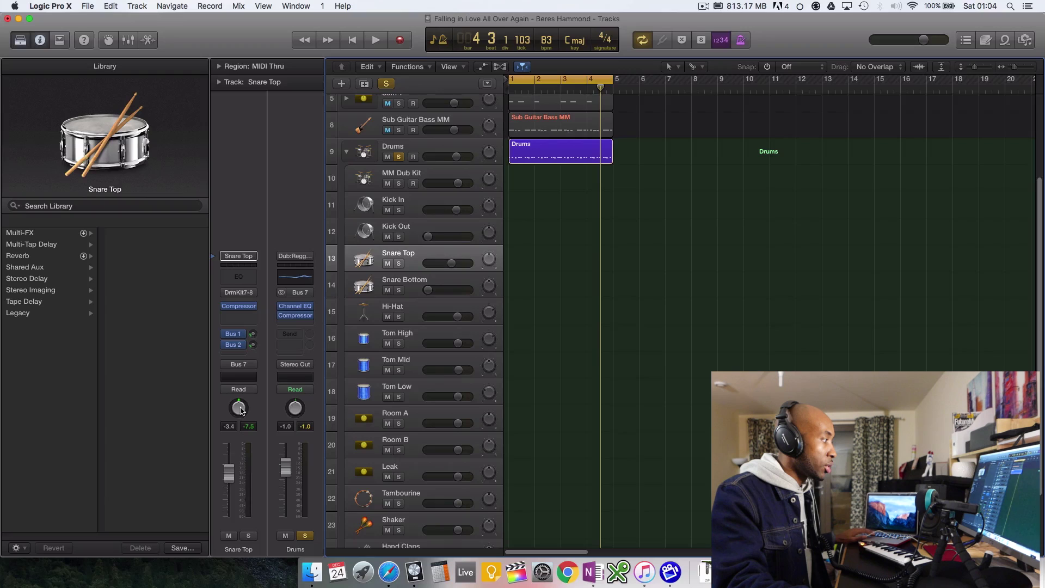
pyautogui.moveTo(236, 338)
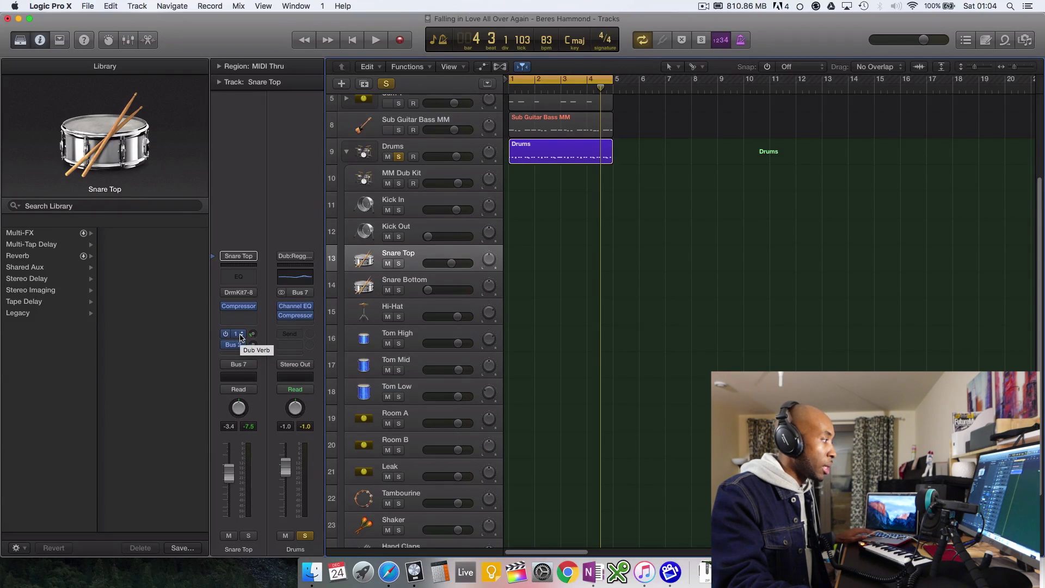
pyautogui.click(241, 338)
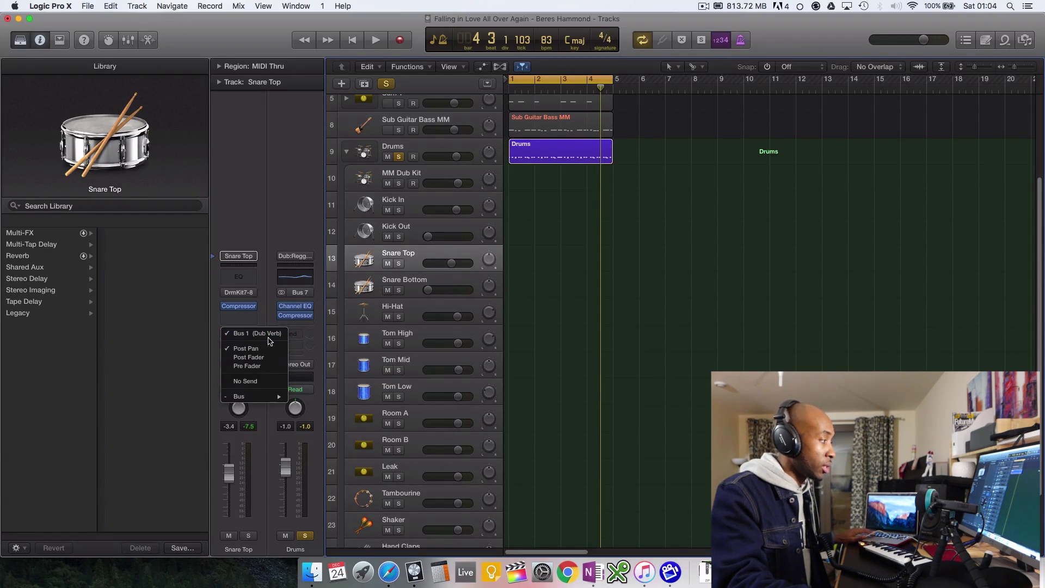
pyautogui.click(275, 336)
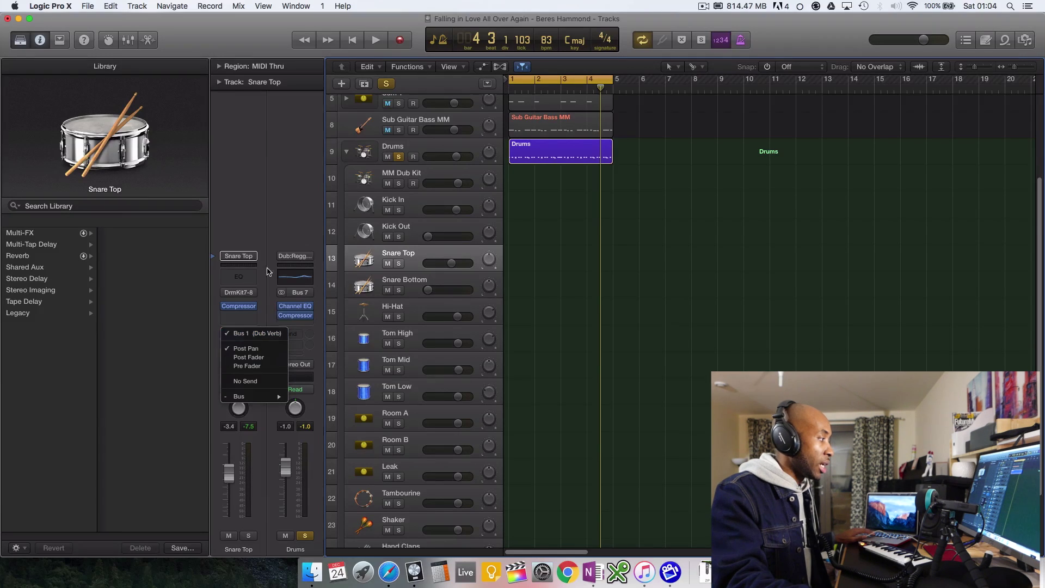
pyautogui.click(236, 348)
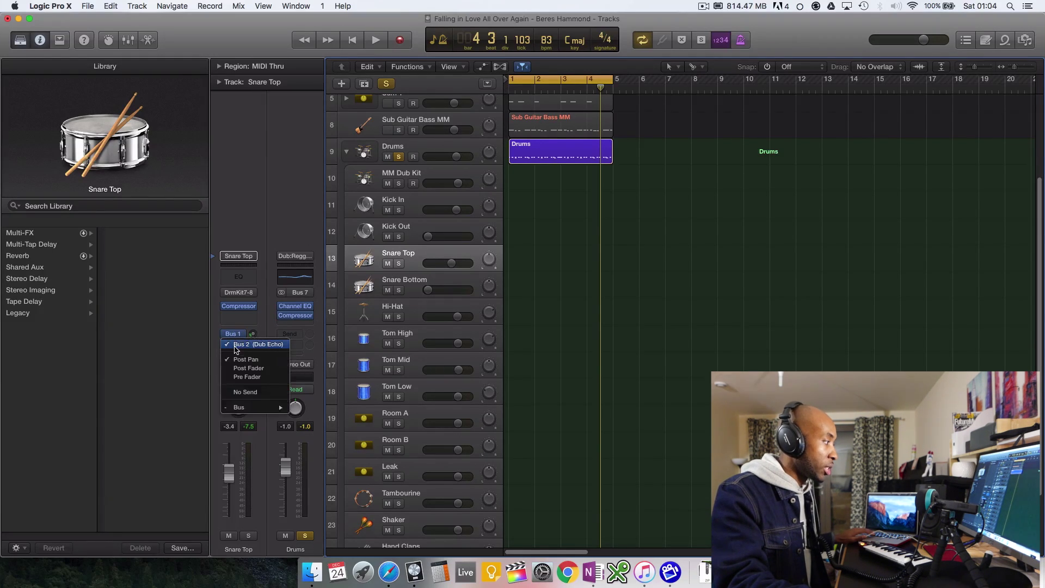
pyautogui.click(274, 349)
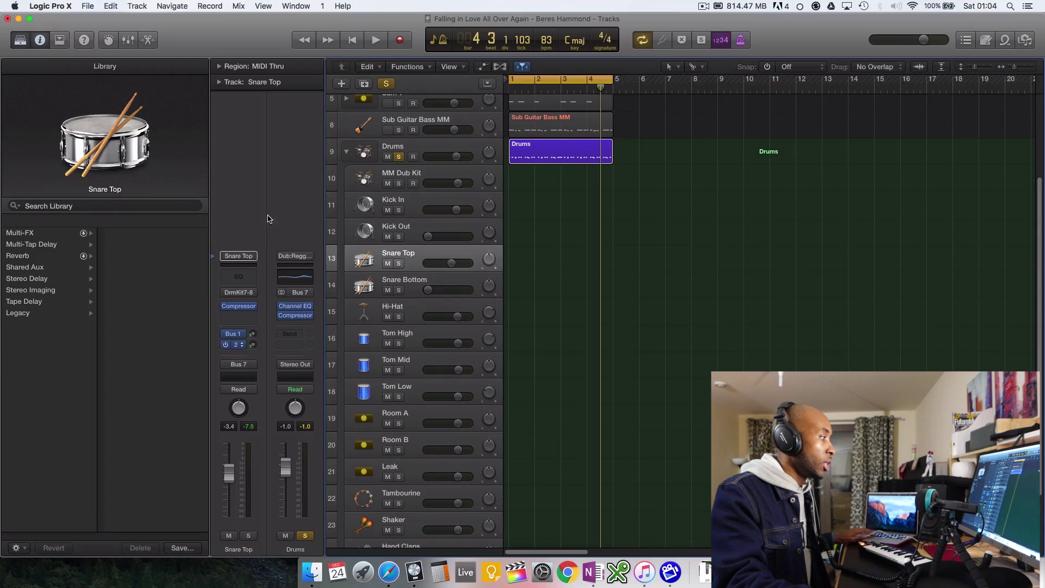
# Look through the bus choices for Snare Top's empty send slot, leaving it set to No Send.
pyautogui.click(241, 355)
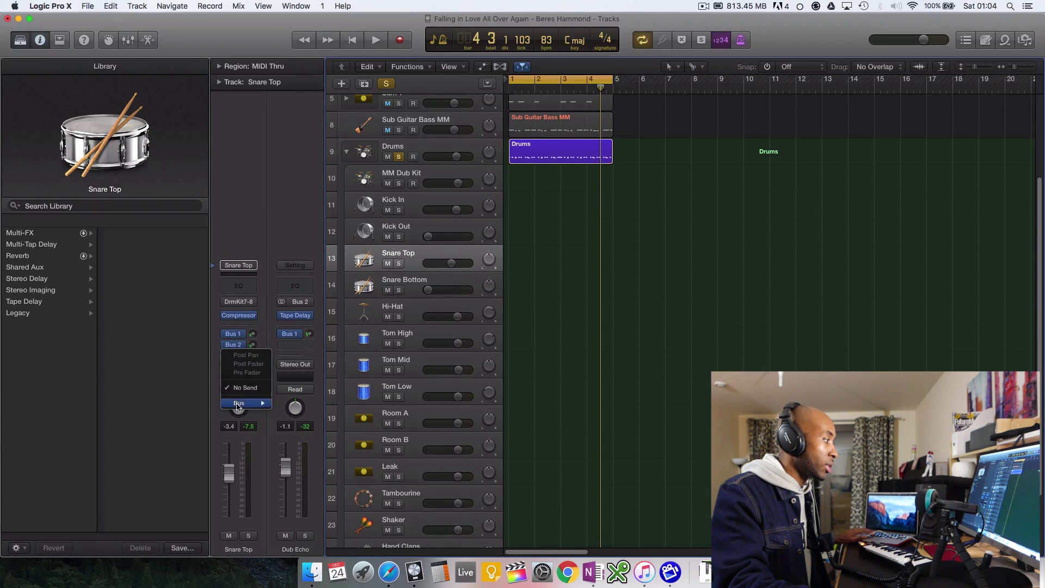
pyautogui.moveTo(240, 404)
pyautogui.click(294, 456)
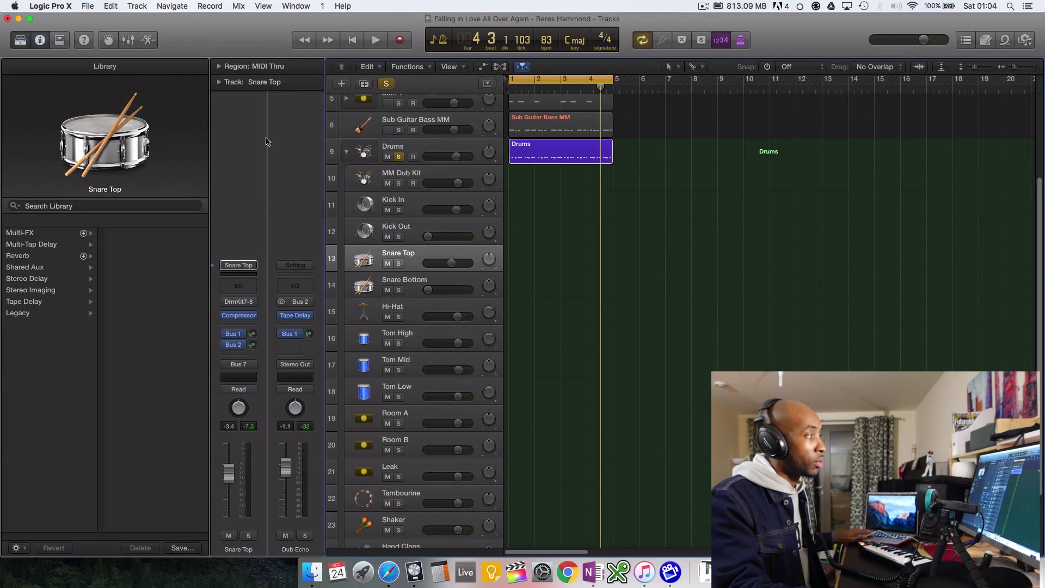
# Play the loop from the start while varying Snare Top's Bus 1 send level, and stop playback.
pyautogui.scroll(5, 592, 132)
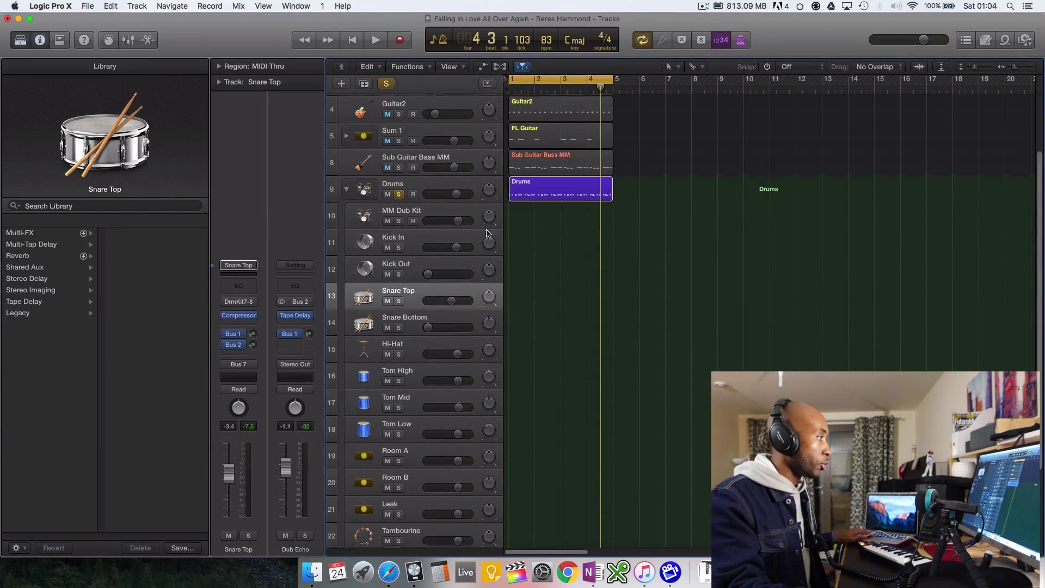
pyautogui.scroll(-5, 397, 137)
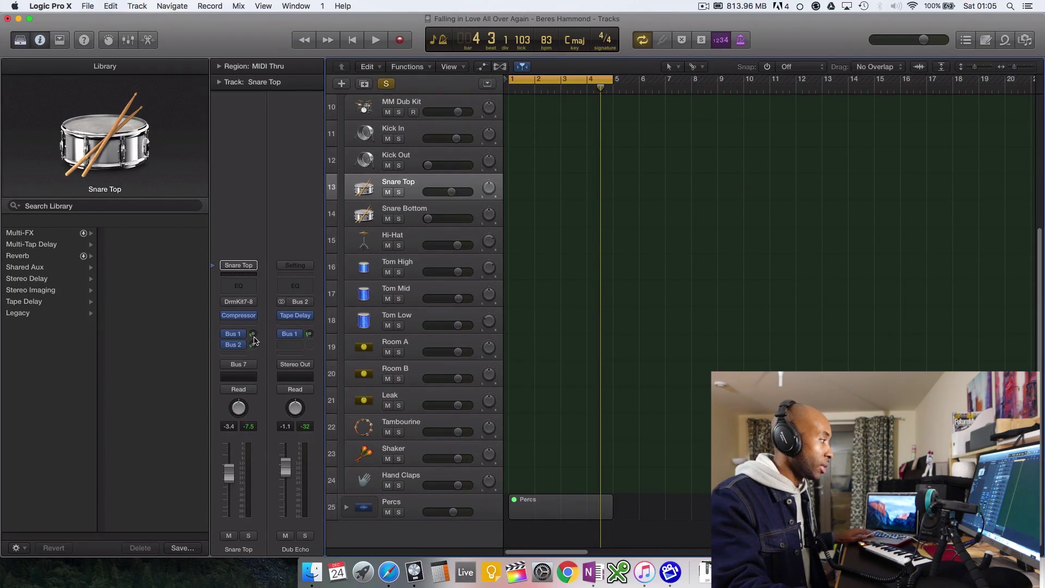
pyautogui.press('space')
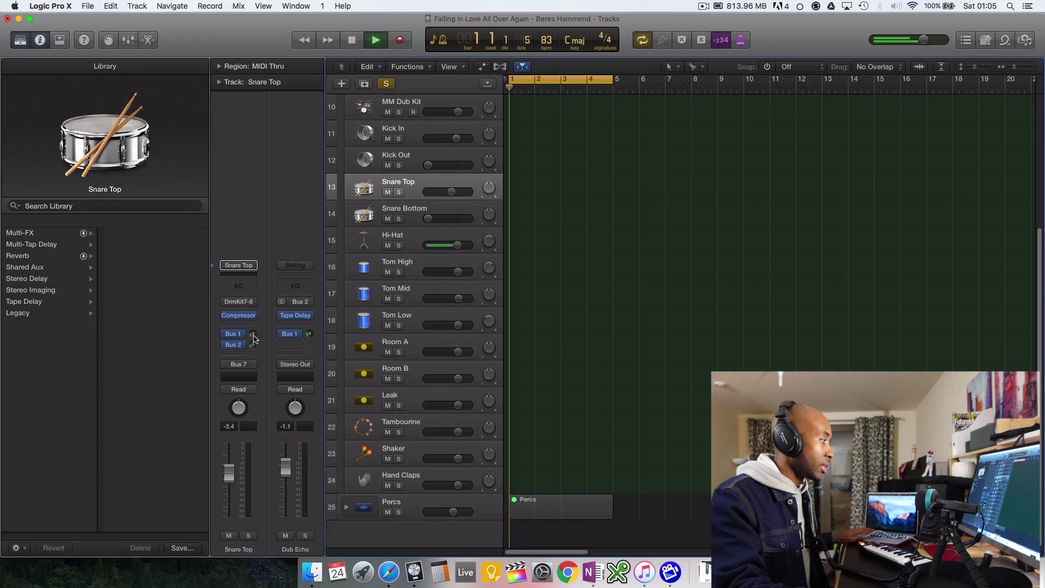
pyautogui.moveTo(256, 301); pyautogui.dragTo(252, 337)
pyautogui.press('space')
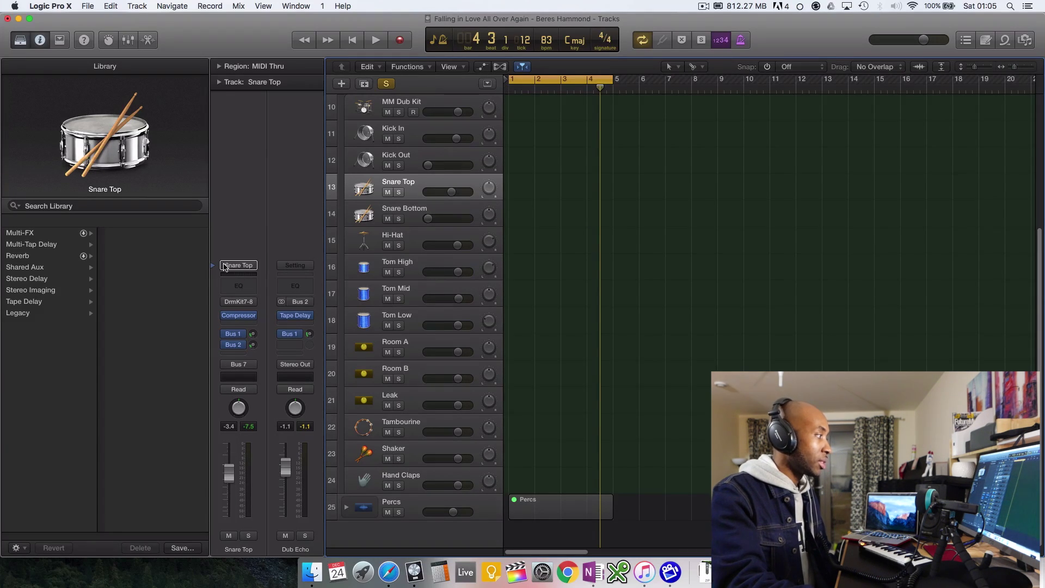
# Collapse the Drums stack, select the Percs stack and expand it to show its two African Kit tracks.
pyautogui.click(386, 84)
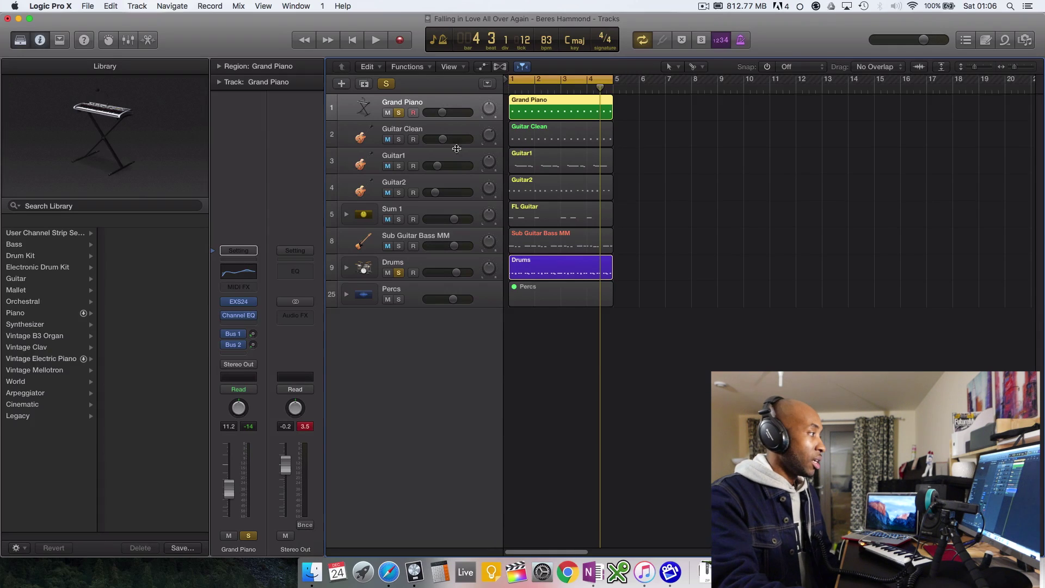
pyautogui.click(409, 294)
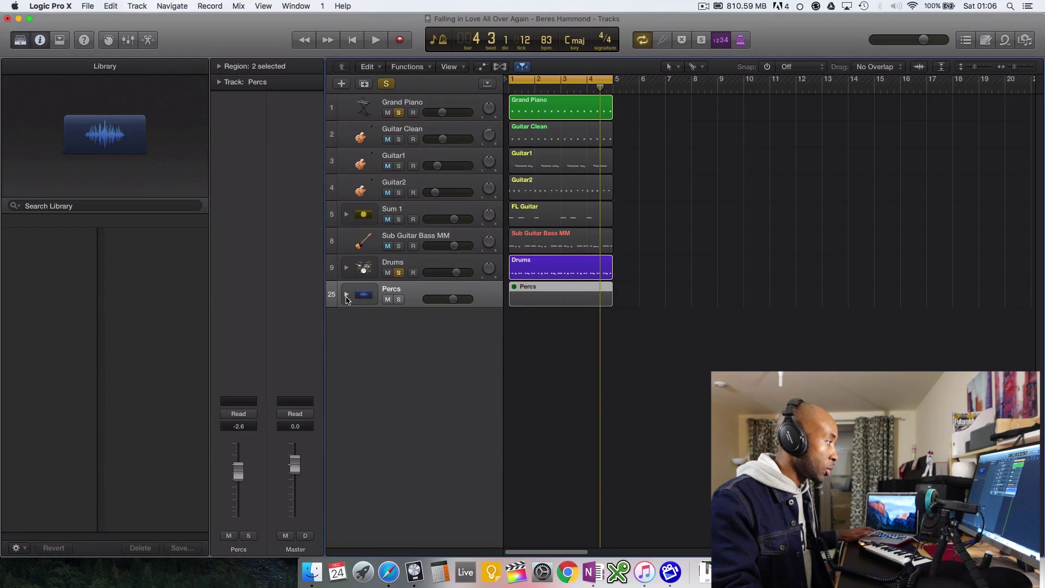
pyautogui.click(346, 296)
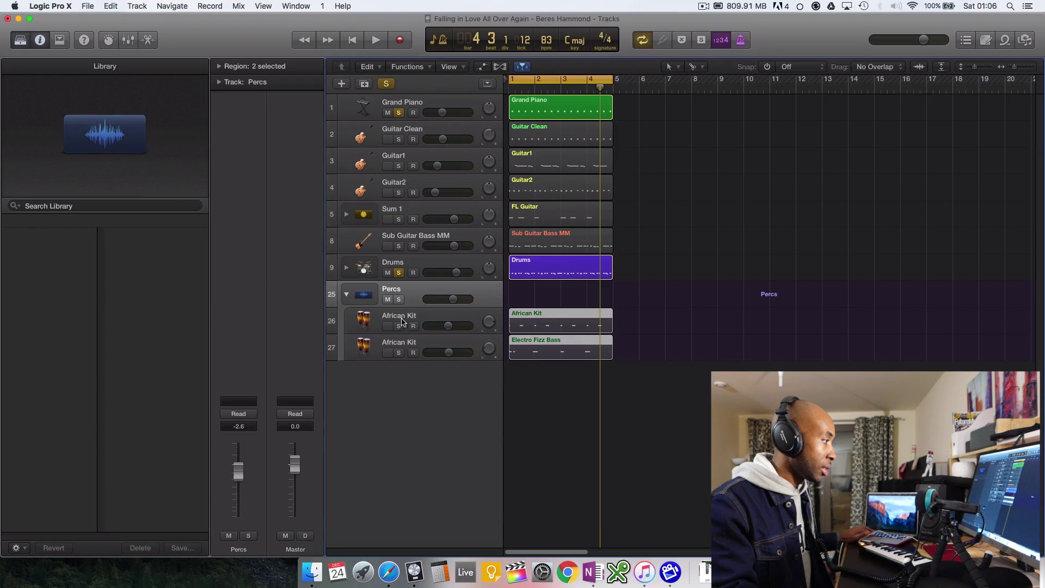
# Solo Percs in place of Drums, keeping Grand Piano soloed, and play the loop to hear the percussion, stopping at the end.
pyautogui.click(398, 300)
pyautogui.click(399, 274)
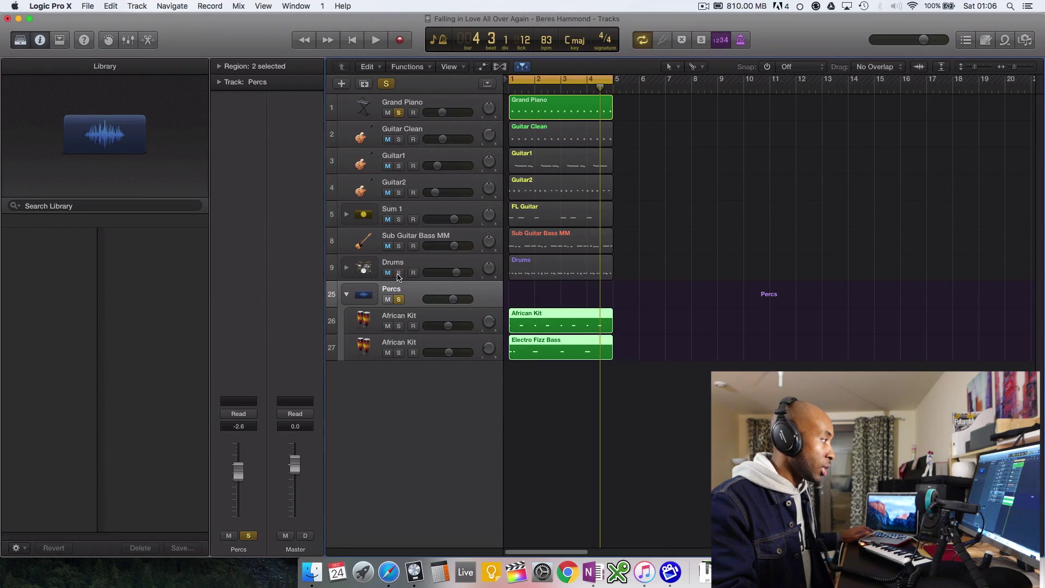
pyautogui.click(399, 113)
pyautogui.press('space')
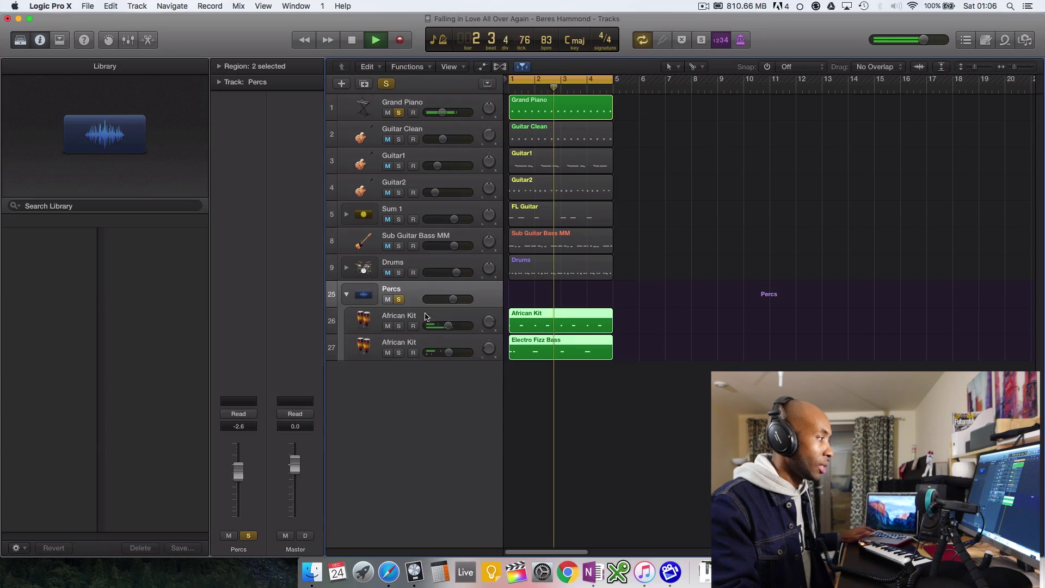
pyautogui.press('space')
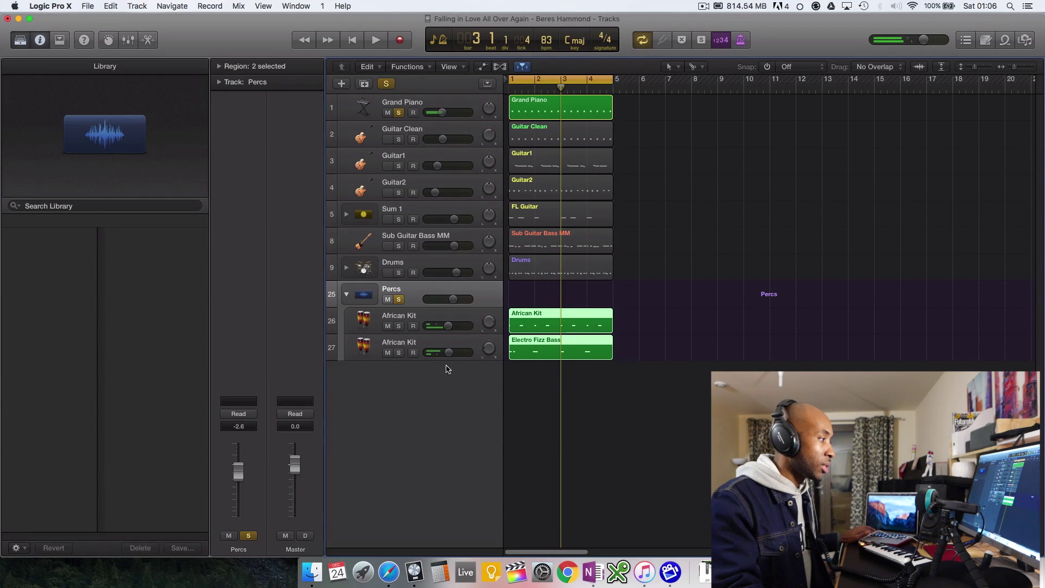
# Check both African Kit tracks' channel strips and the second one's Channel EQ, and collapse the Percs stack.
pyautogui.click(415, 321)
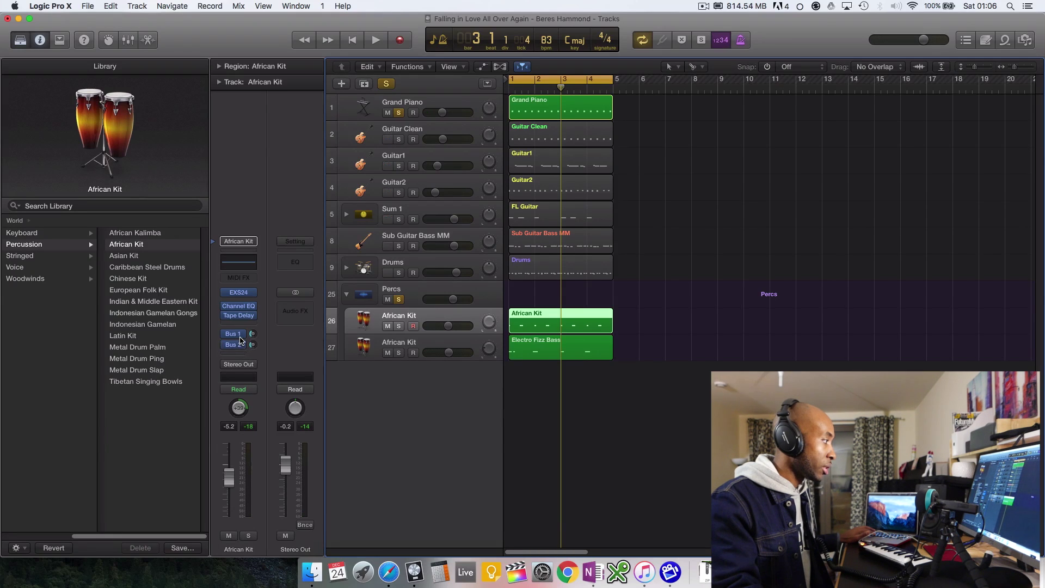
pyautogui.click(471, 344)
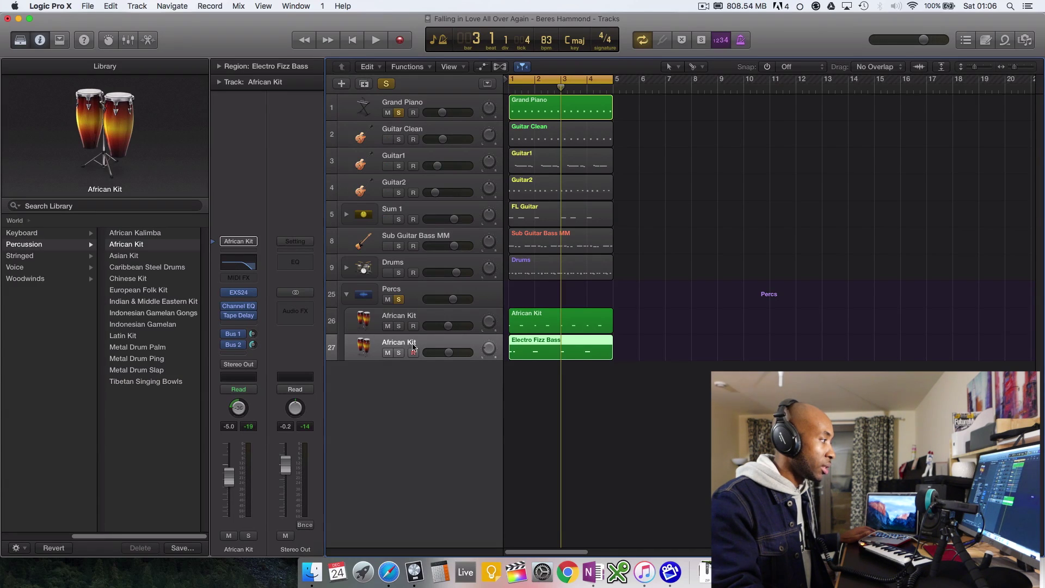
pyautogui.click(229, 261)
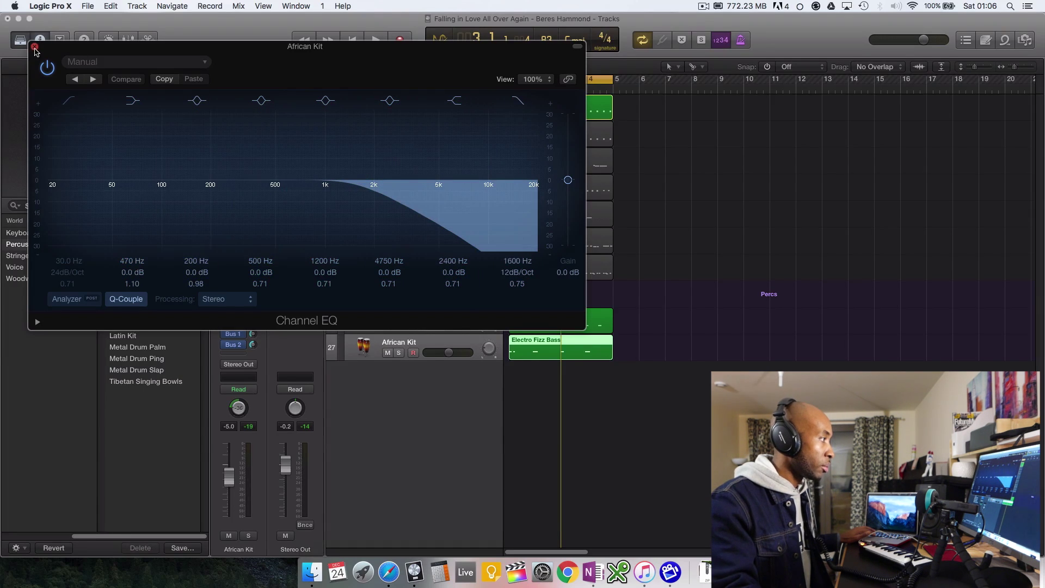
pyautogui.press('super+w')
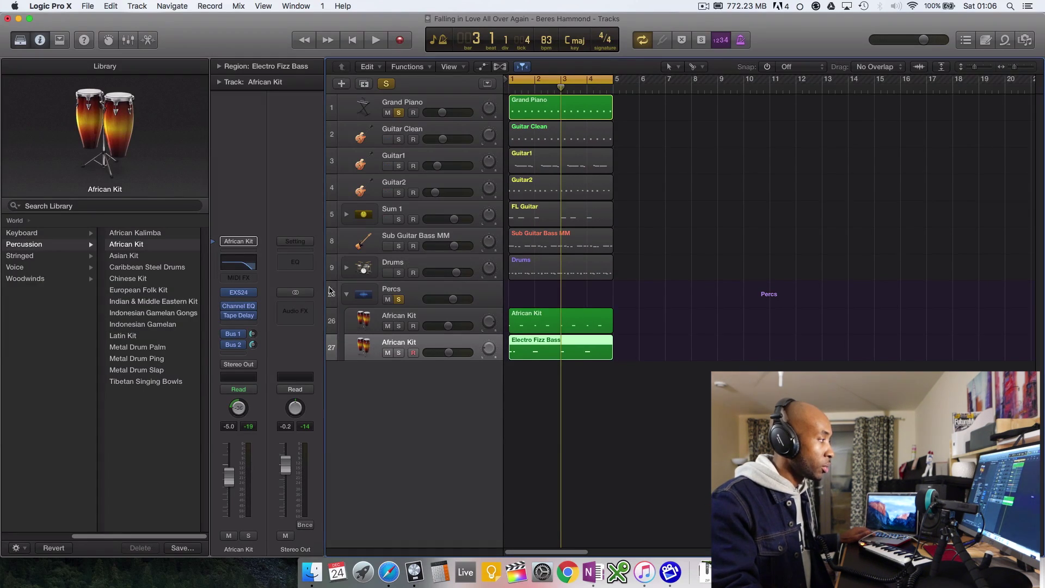
pyautogui.click(347, 296)
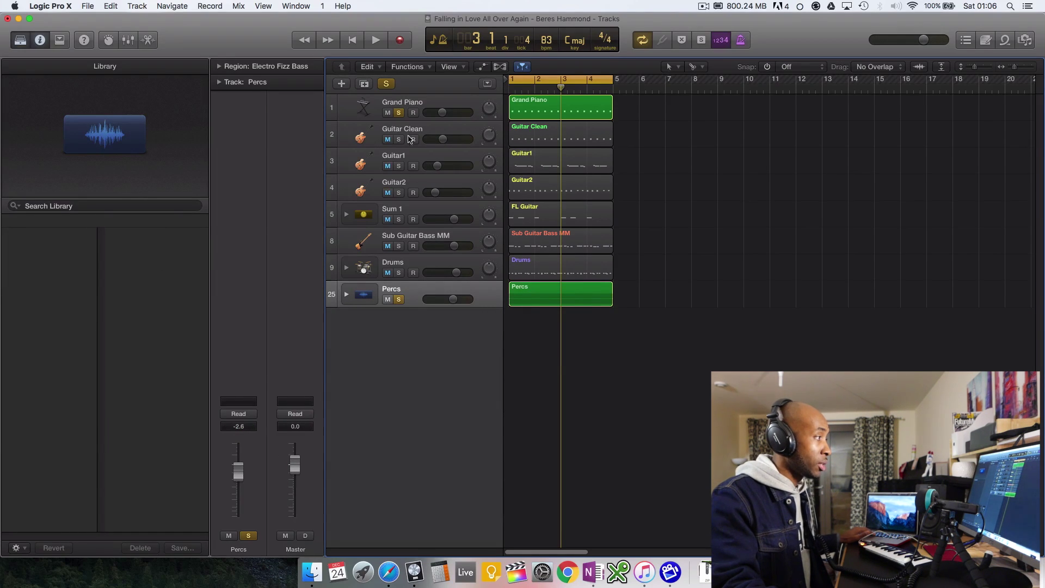
# Play the loop from the start and add Guitar Clean and Guitar2 to the soloed tracks, leaving Guitar1 unsoloed after a brief solo.
pyautogui.press('space')
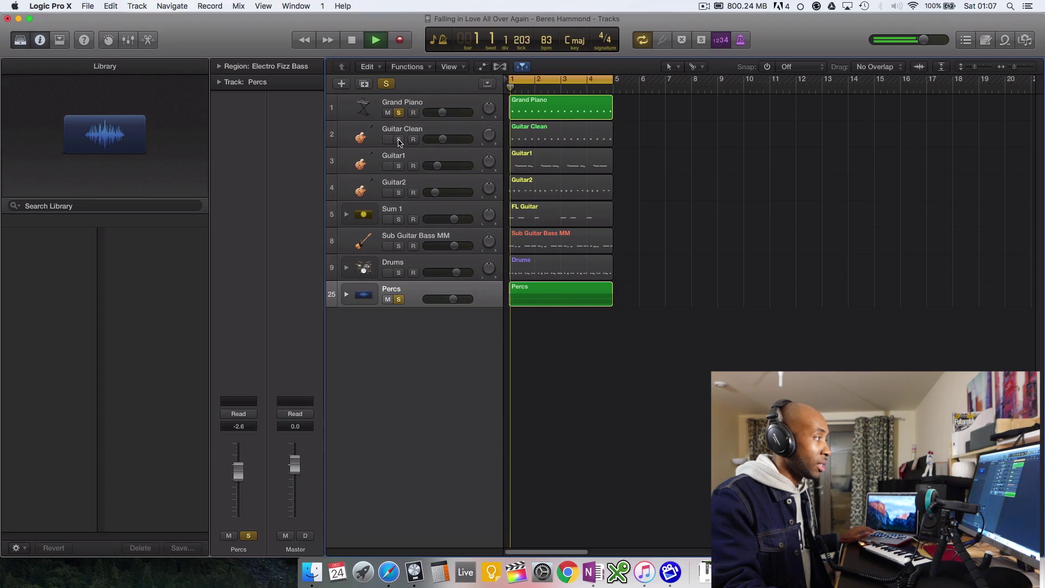
pyautogui.click(399, 140)
pyautogui.click(399, 166)
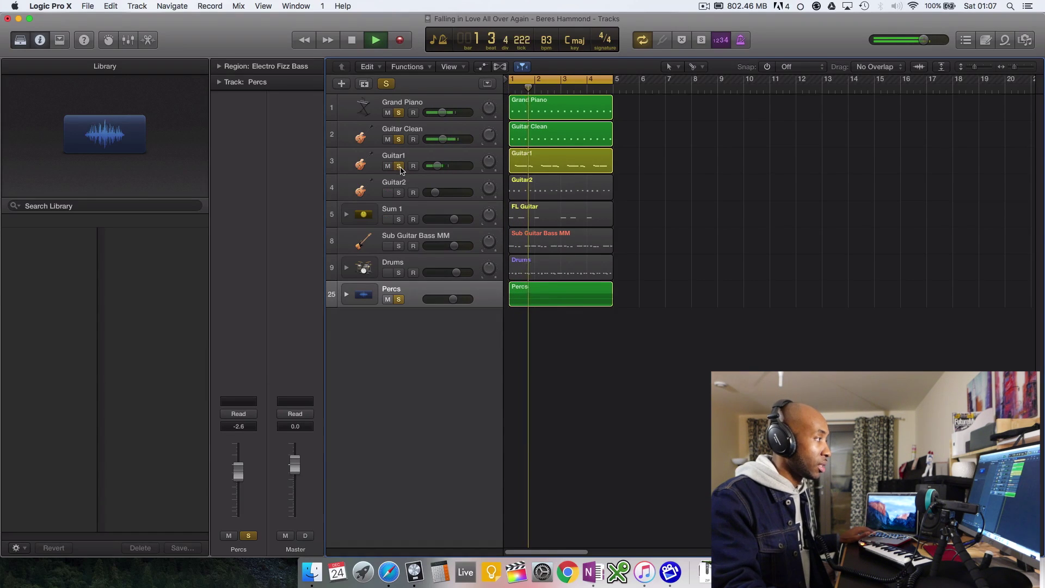
pyautogui.click(399, 166)
pyautogui.click(399, 193)
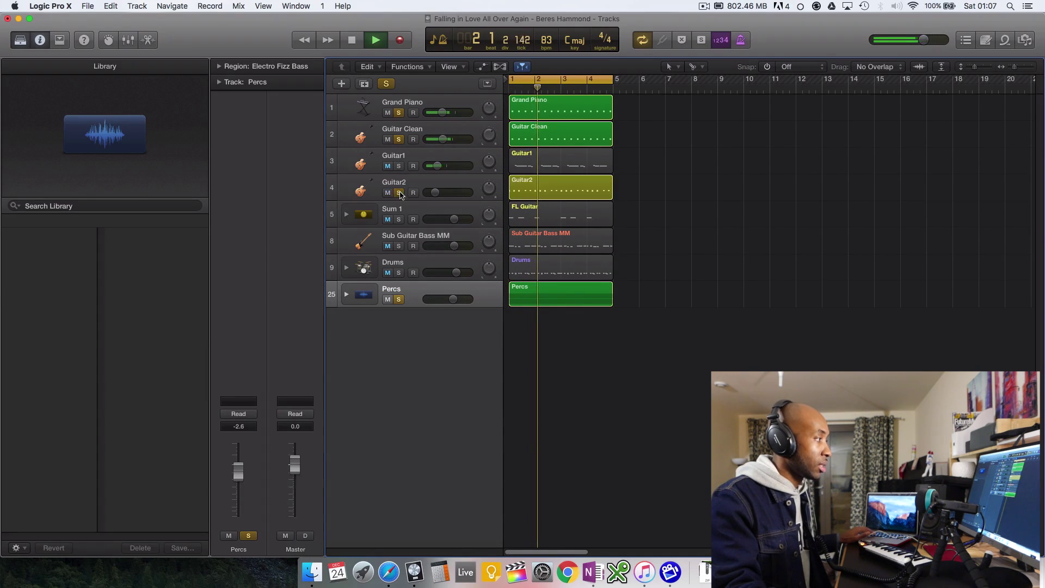
# Add Sub Guitar Bass MM and Drums to the soloed tracks during playback, leaving Sum 1 unsoloed and Percs soloed.
pyautogui.click(399, 219)
pyautogui.click(399, 246)
pyautogui.click(399, 219)
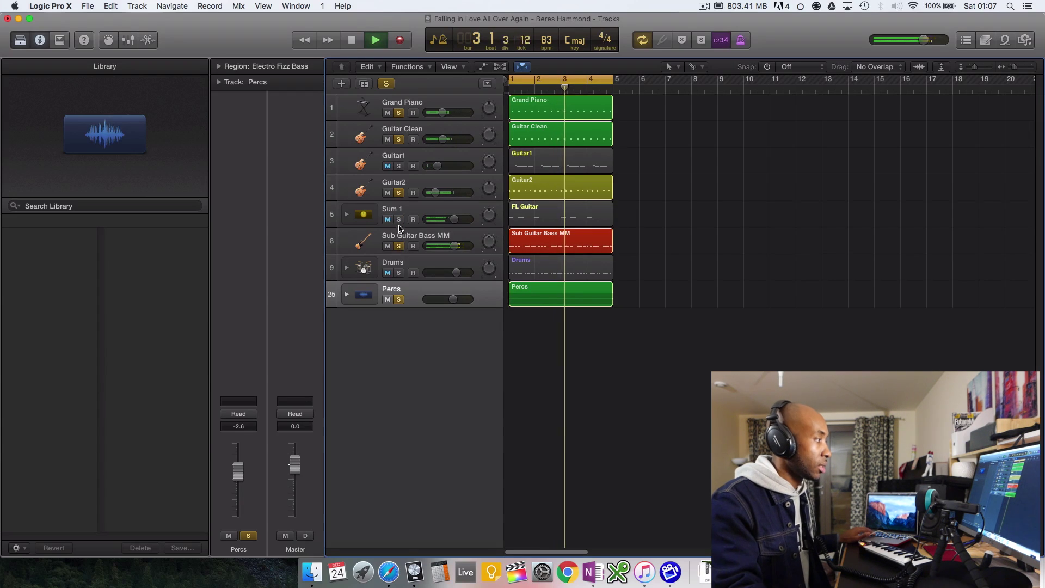
pyautogui.click(399, 273)
pyautogui.click(399, 300)
pyautogui.click(399, 299)
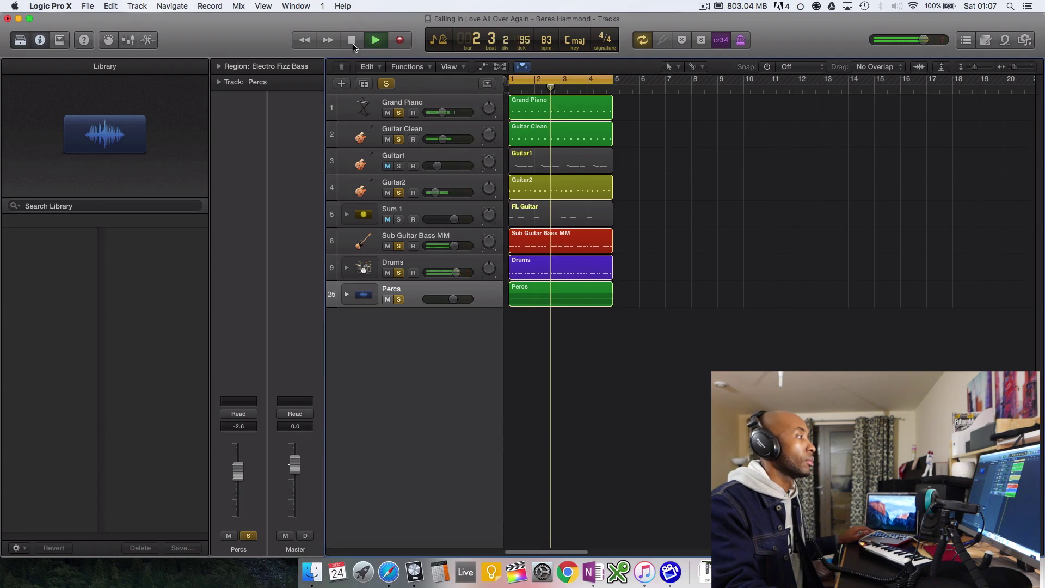
# Unsolo Guitar2 and lower the Master level to -24.0 dB while the loop keeps playing.
pyautogui.click(399, 192)
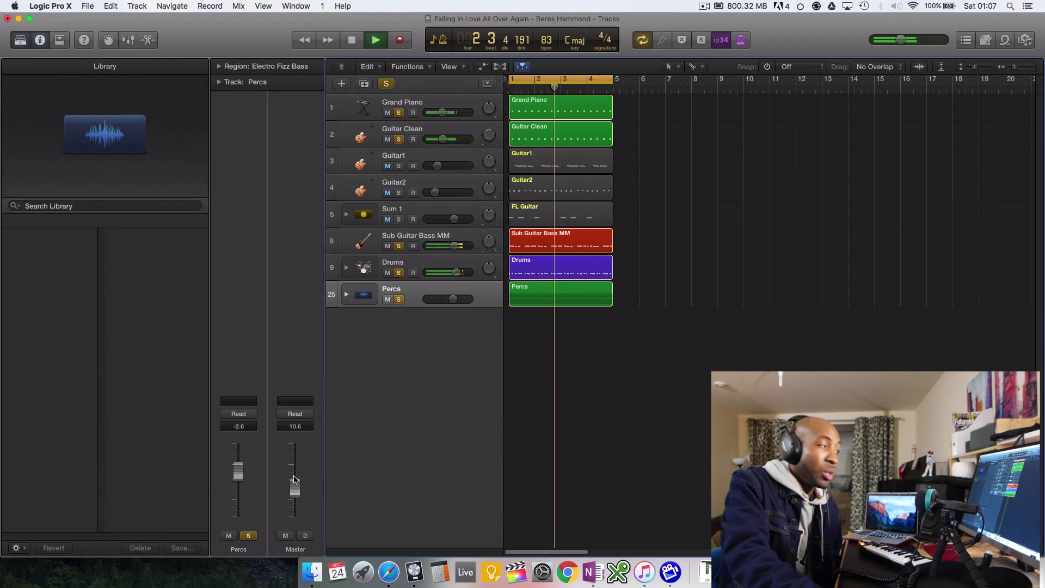
pyautogui.moveTo(294, 491); pyautogui.dragTo(295, 509)
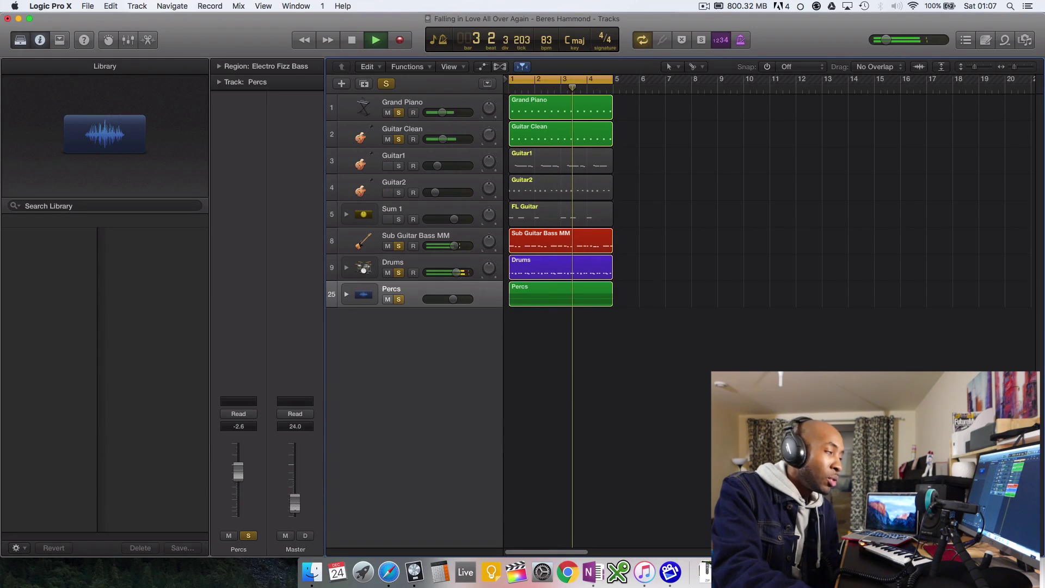